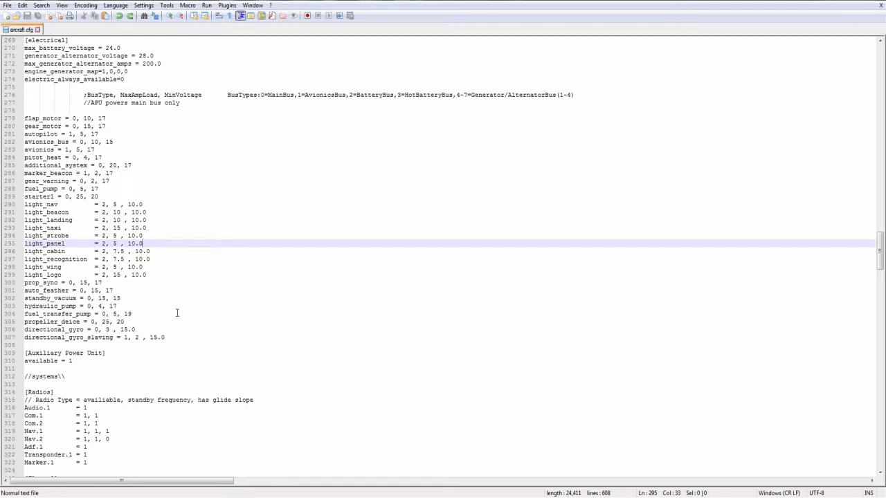
# - Highlight the main electrical settings (lines 270–274) and the electrical load list
pyautogui.moveTo(147, 81); pyautogui.dragTo(26, 45)
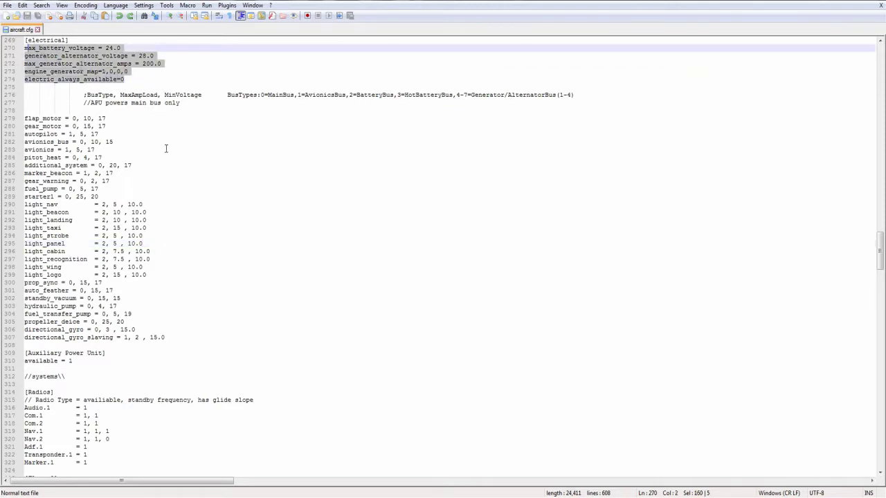
pyautogui.moveTo(168, 337); pyautogui.dragTo(25, 121)
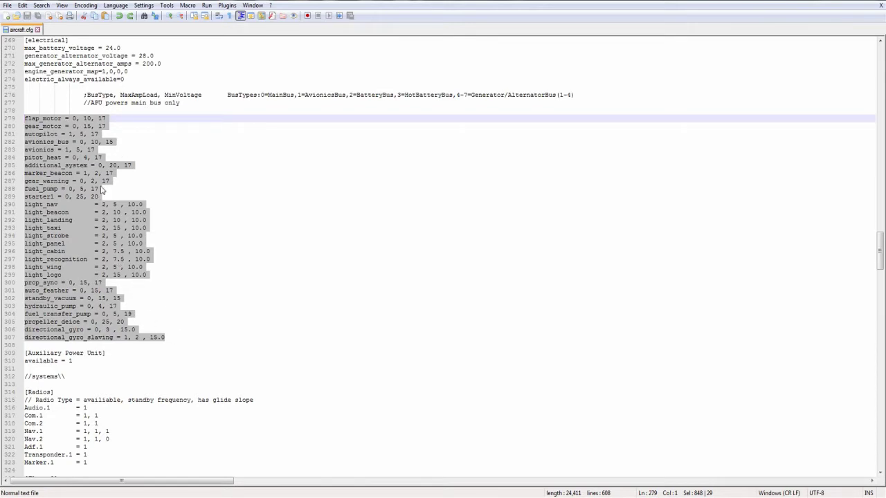
pyautogui.scroll(2, 104, 206)
pyautogui.scroll(2, 106, 206)
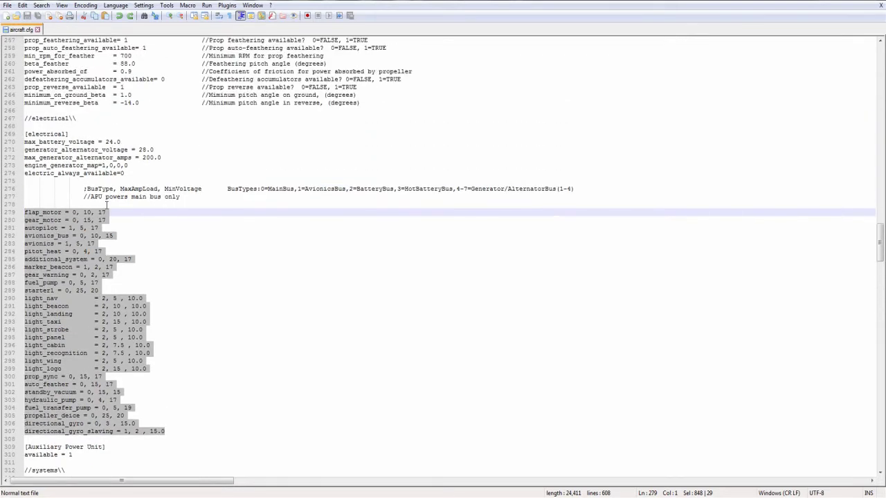
# - Review the max_battery_voltage, generator_alternator_voltage and max_generator_alternator_amps values
pyautogui.click(131, 141)
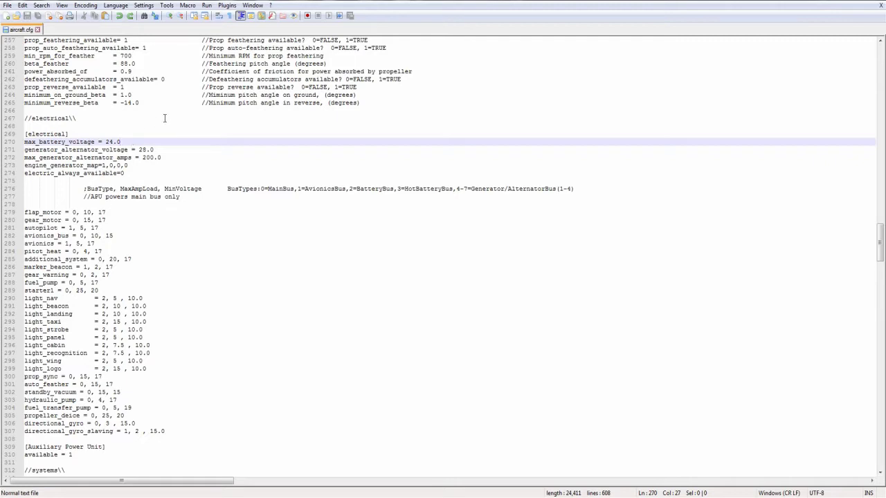
pyautogui.click(135, 150)
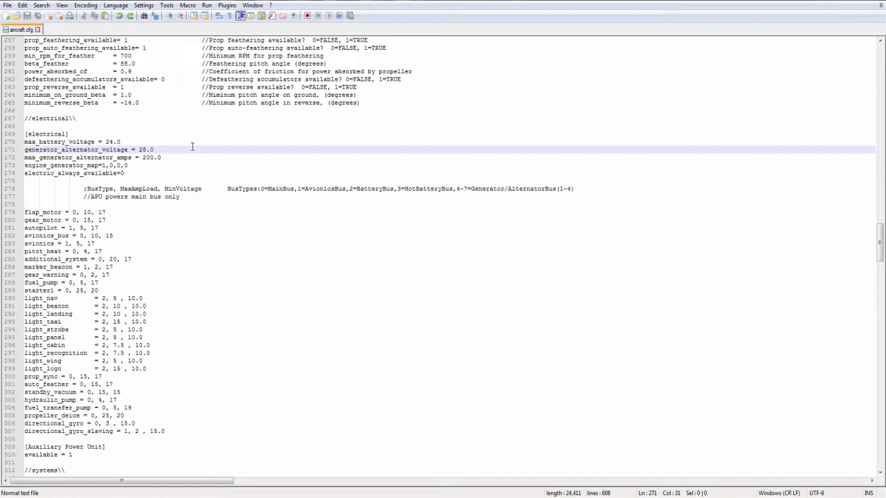
pyautogui.click(130, 142)
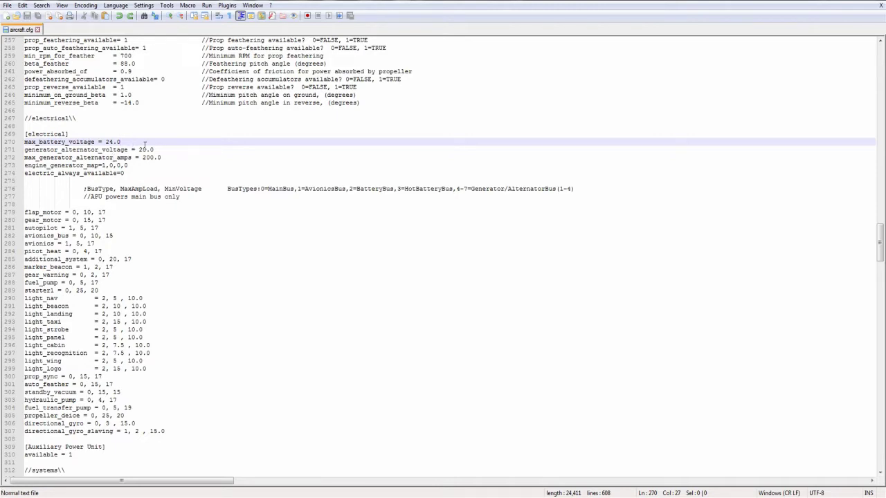
pyautogui.click(165, 149)
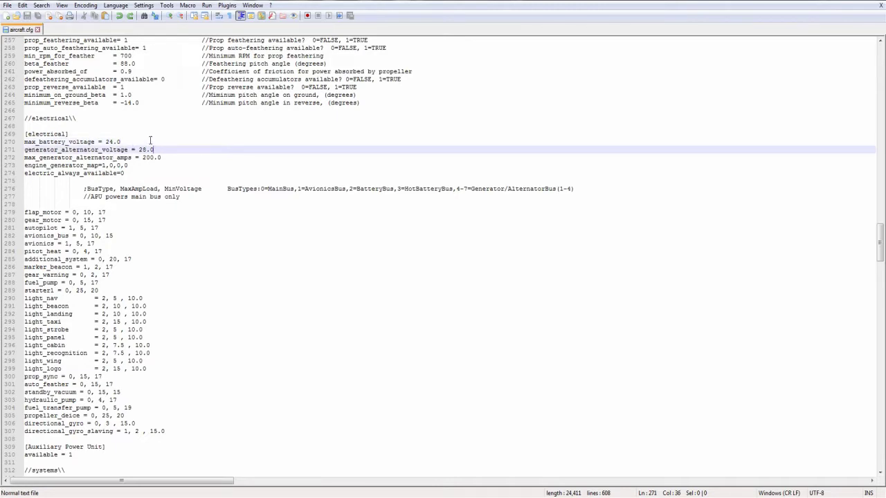
pyautogui.click(150, 141)
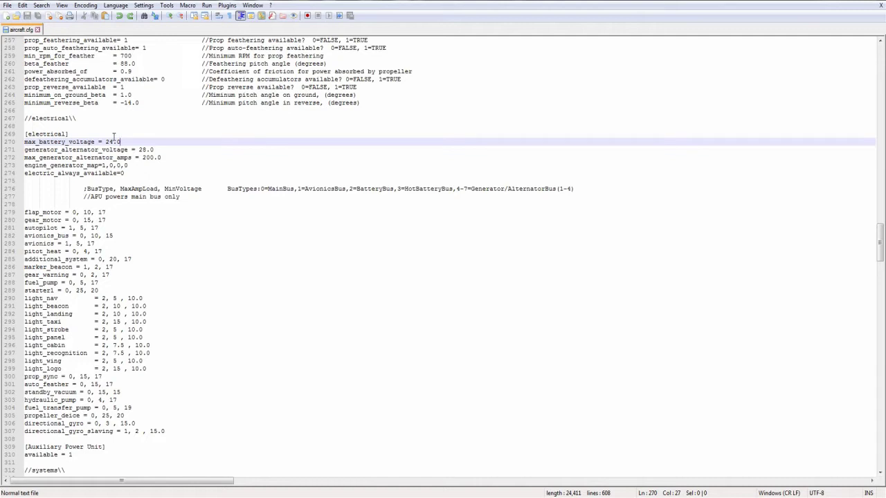
pyautogui.click(188, 155)
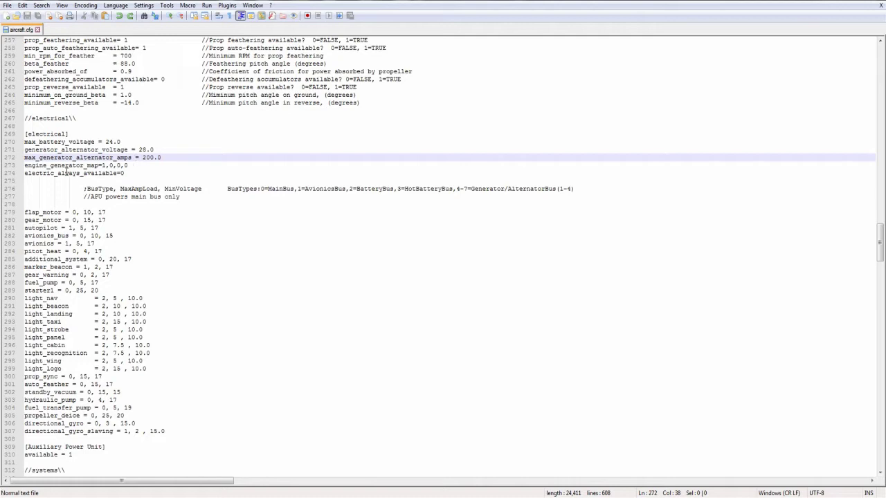
# - Review the engine_generator_map and electric_always_available lines
pyautogui.click(66, 166)
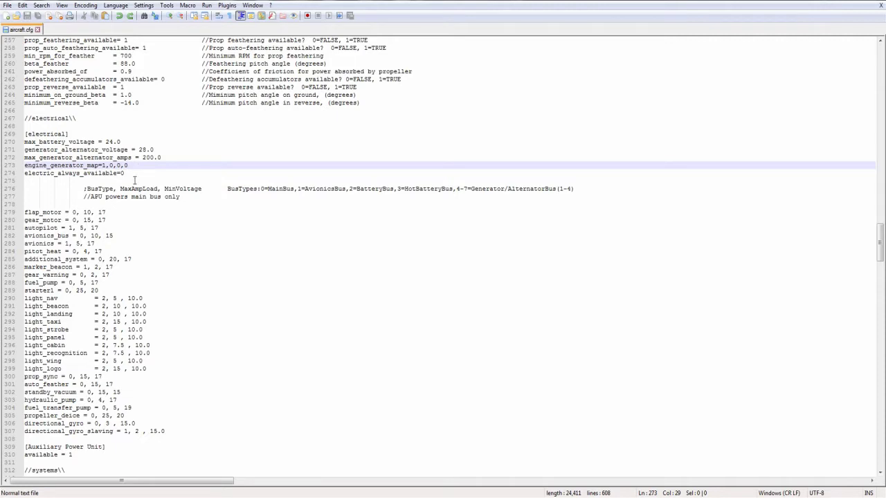
pyautogui.moveTo(131, 173); pyautogui.dragTo(3, 166)
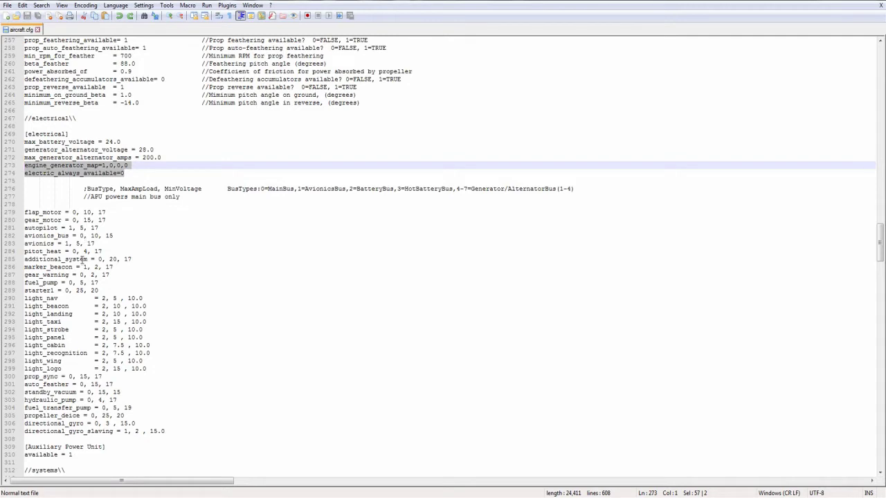
pyautogui.click(141, 167)
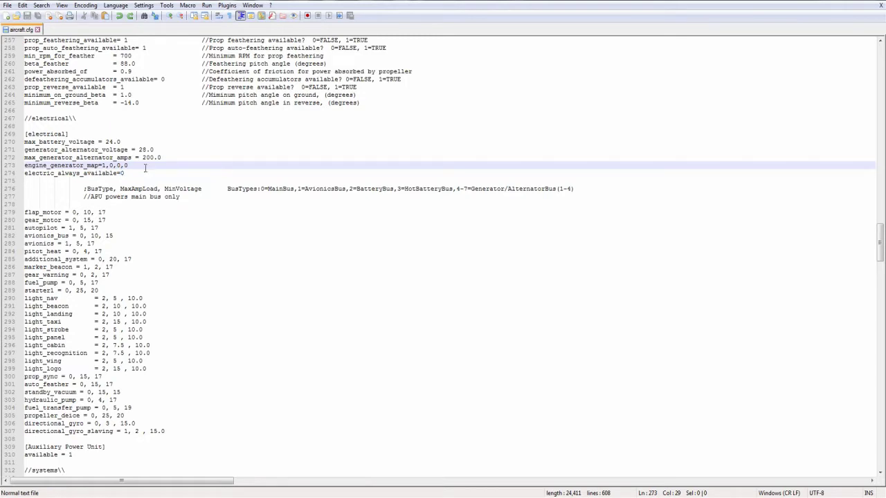
pyautogui.click(128, 173)
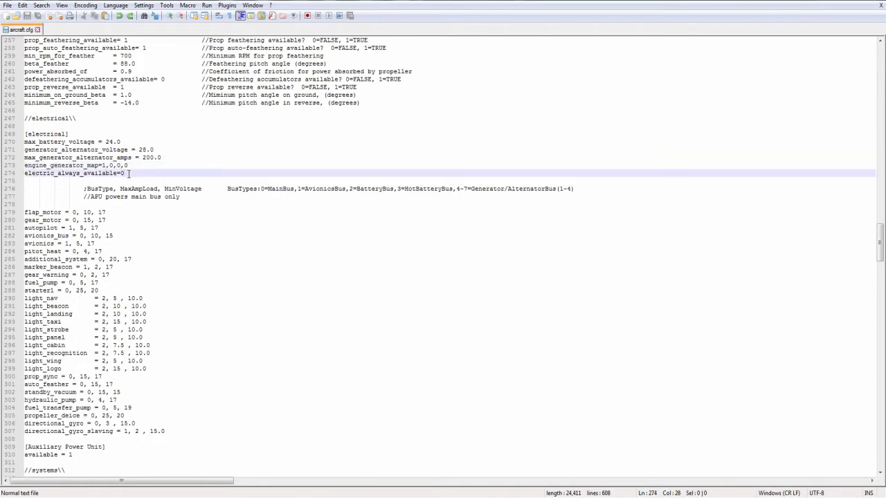
pyautogui.scroll(1, 128, 173)
pyautogui.scroll(1, 128, 173)
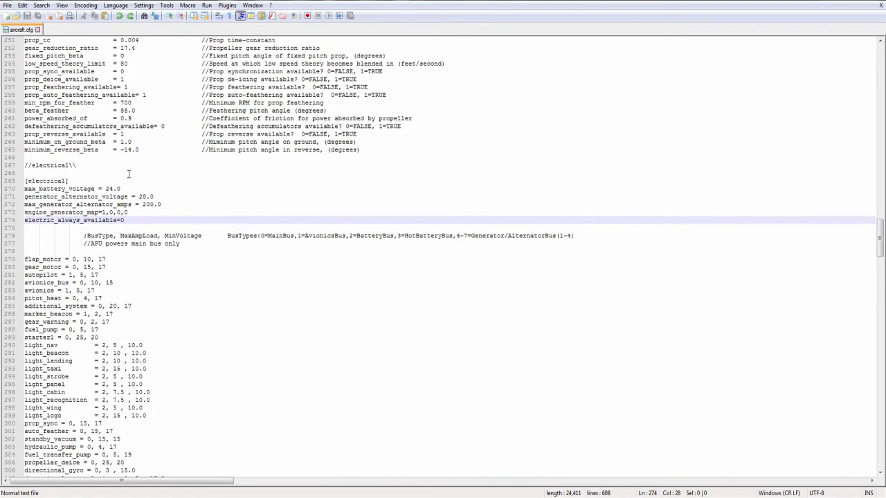
pyautogui.scroll(-2, 128, 174)
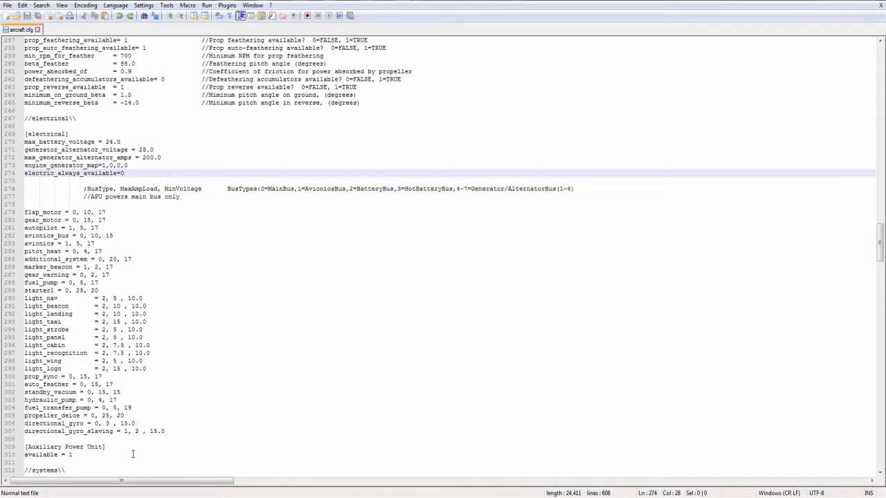
# - Mark the electrical load entries from additional_system down to directional_gyro_slaving
pyautogui.moveTo(168, 431); pyautogui.dragTo(11, 214)
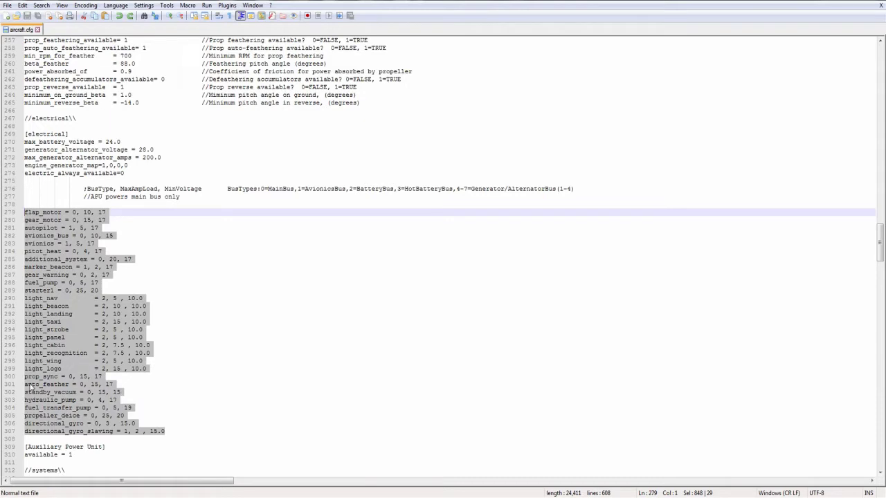
pyautogui.click(76, 220)
pyautogui.click(63, 211)
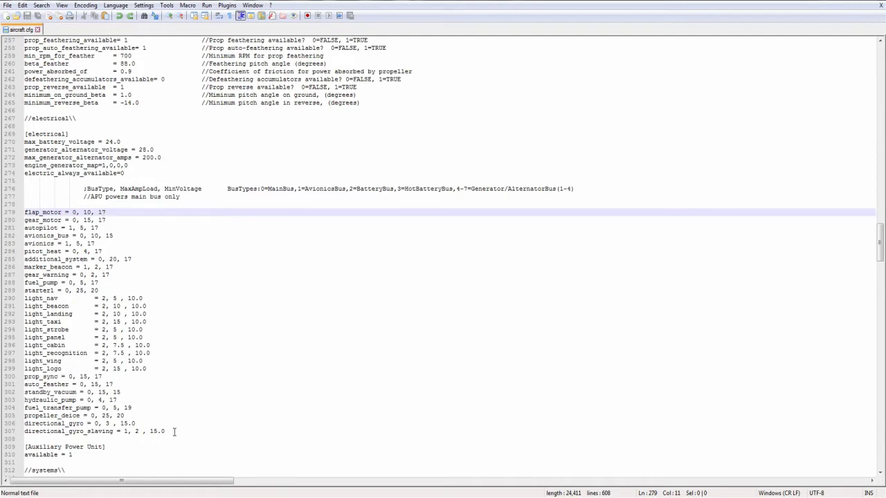
pyautogui.moveTo(166, 431); pyautogui.dragTo(26, 213)
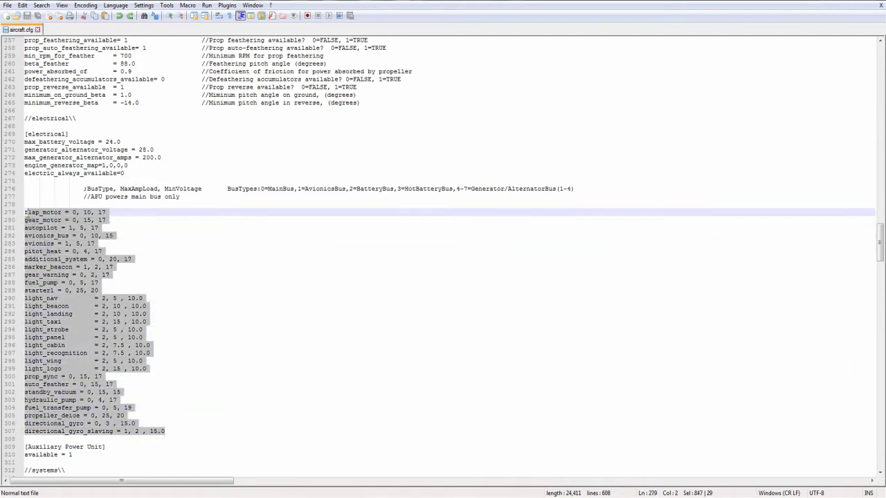
pyautogui.click(170, 437)
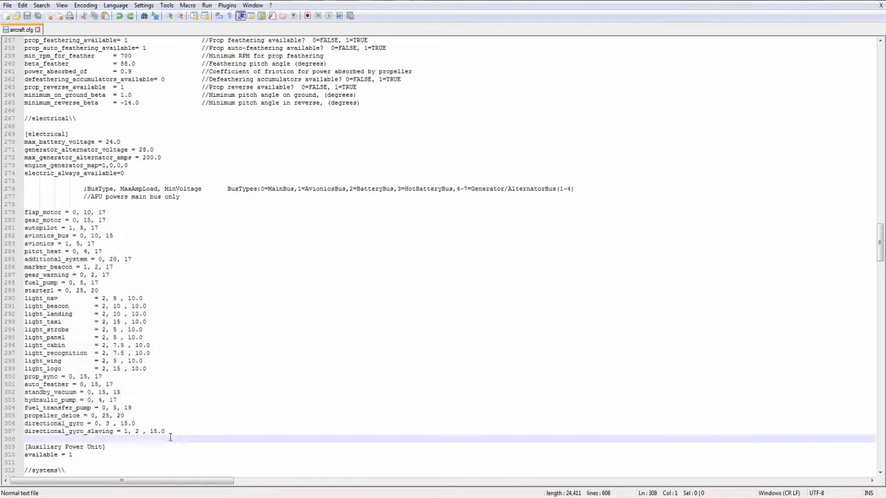
pyautogui.click(171, 429)
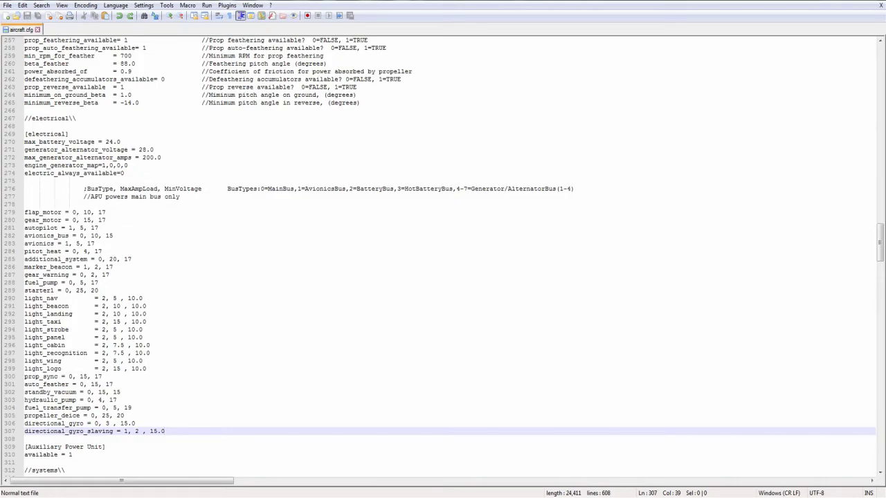
# - Consult the Cessna wiring diagram PDF, then review the MainBus, APU and generator/alternator bus comments
pyautogui.click(72, 494)
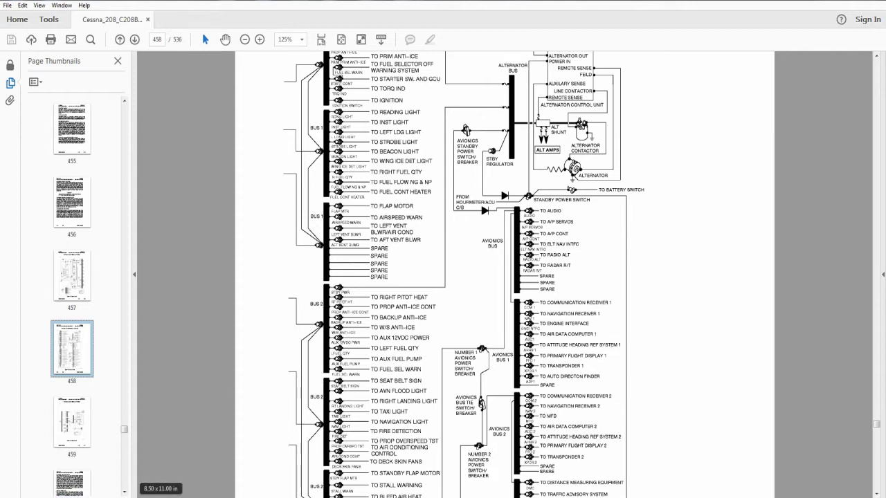
pyautogui.scroll(2, 388, 147)
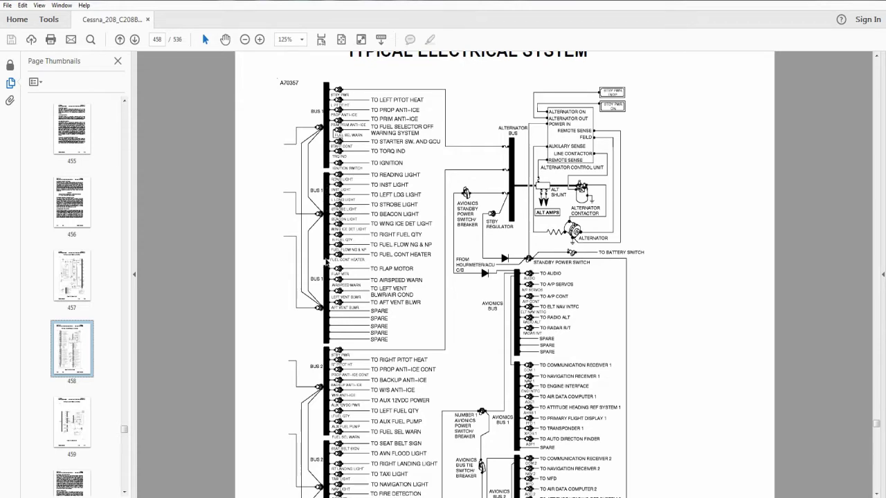
pyautogui.click(845, 2)
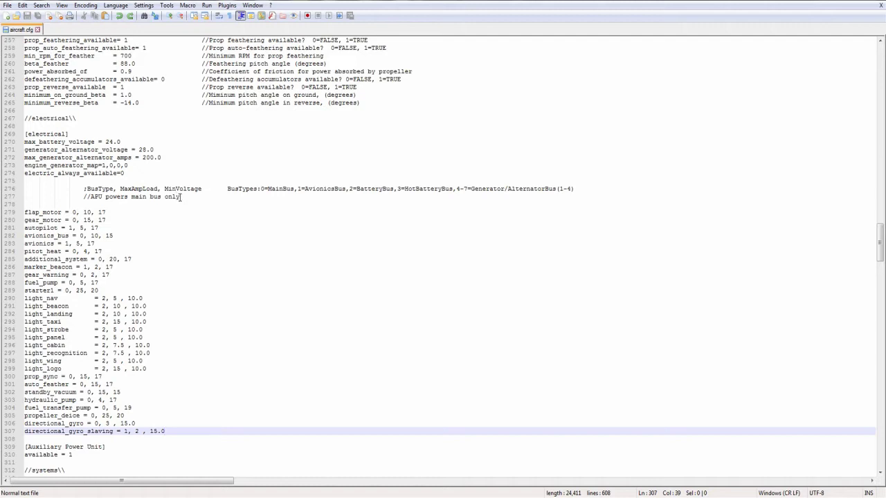
pyautogui.click(285, 190)
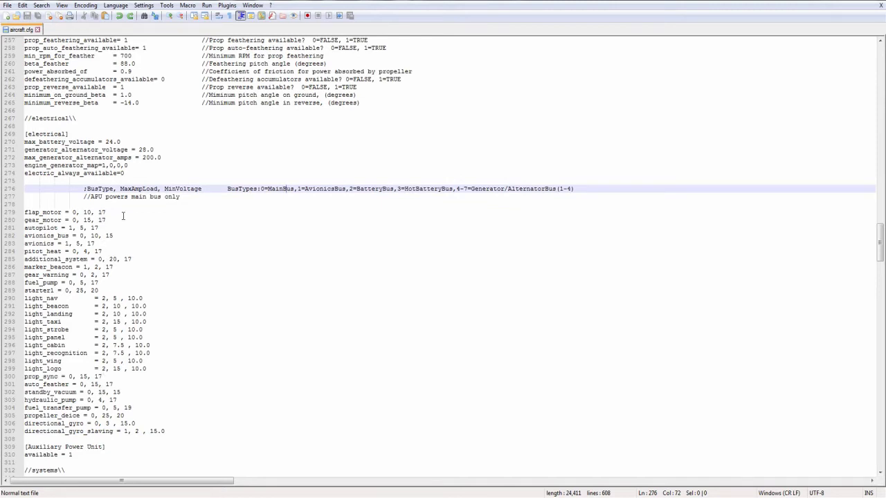
pyautogui.click(244, 198)
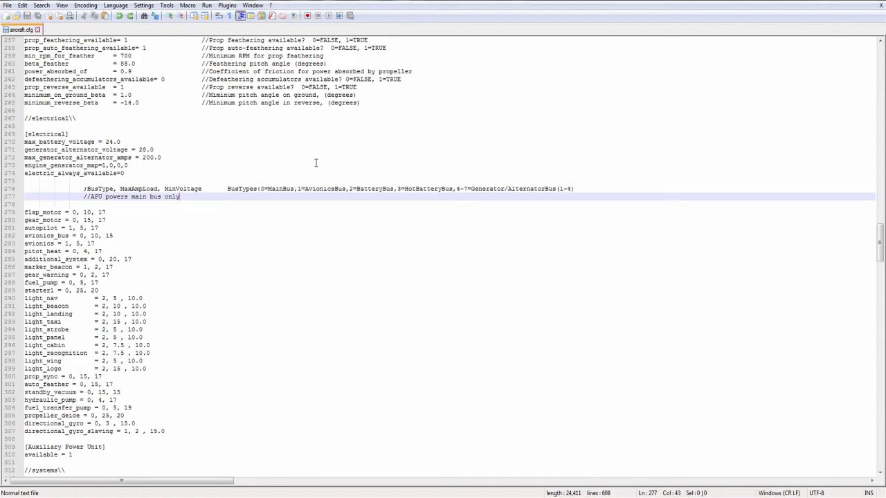
pyautogui.click(481, 188)
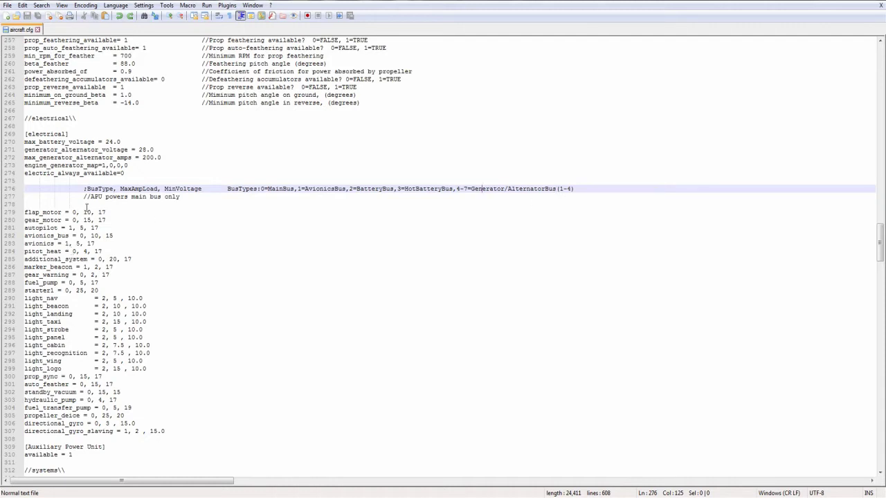
# - Examine the flap_motor entry and its max load of 10 within the load list
pyautogui.moveTo(25, 212); pyautogui.dragTo(72, 215)
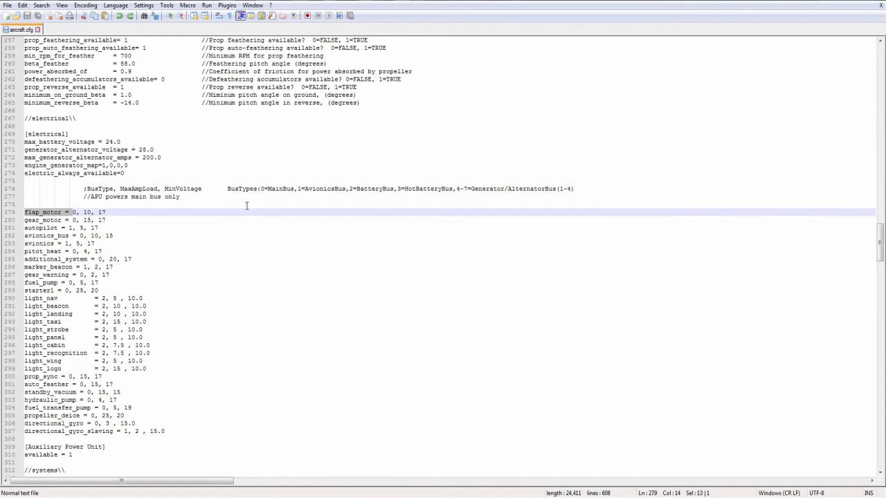
pyautogui.click(85, 213)
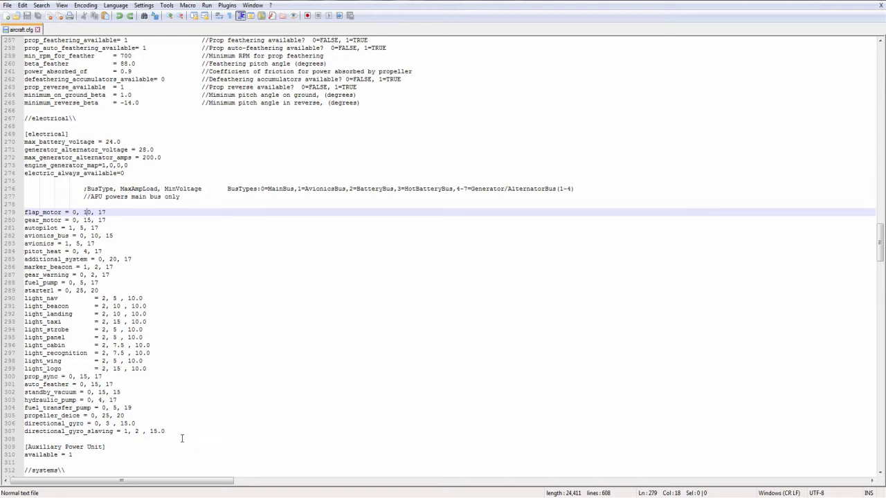
pyautogui.moveTo(179, 432); pyautogui.dragTo(22, 213)
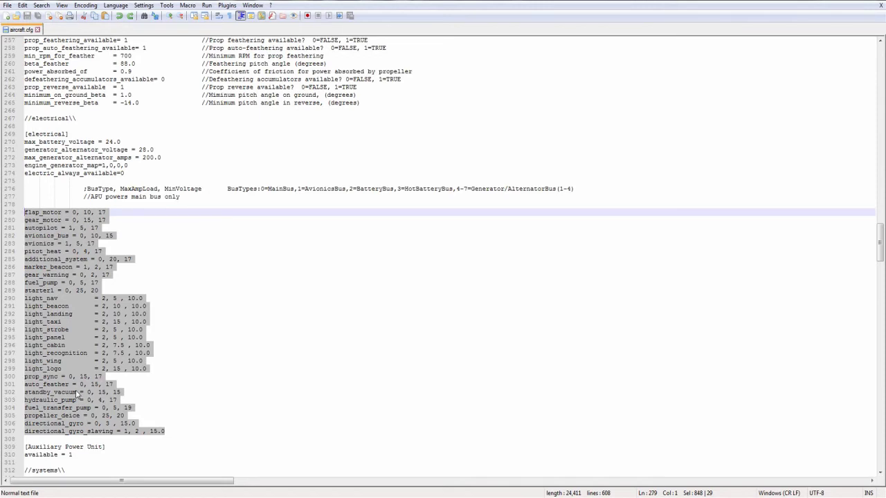
pyautogui.click(75, 213)
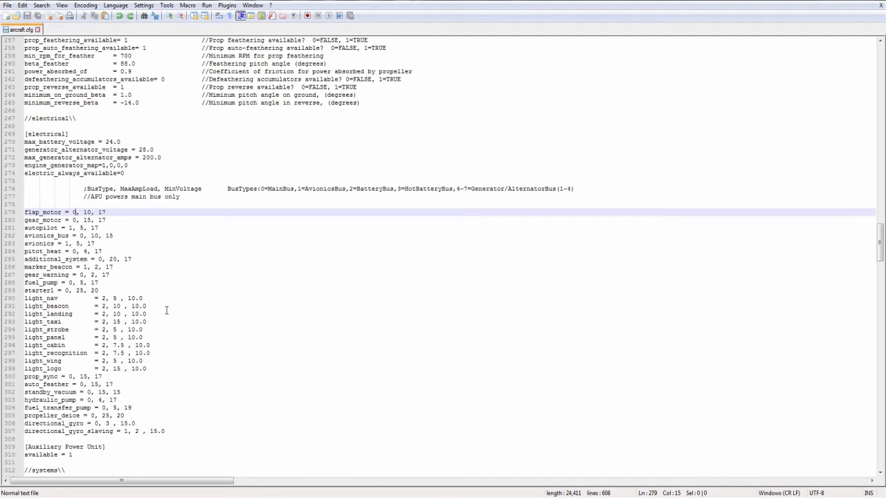
# - Compare gear_motor, light_nav and flap_motor loads against the 200.0 generator amps
pyautogui.click(51, 218)
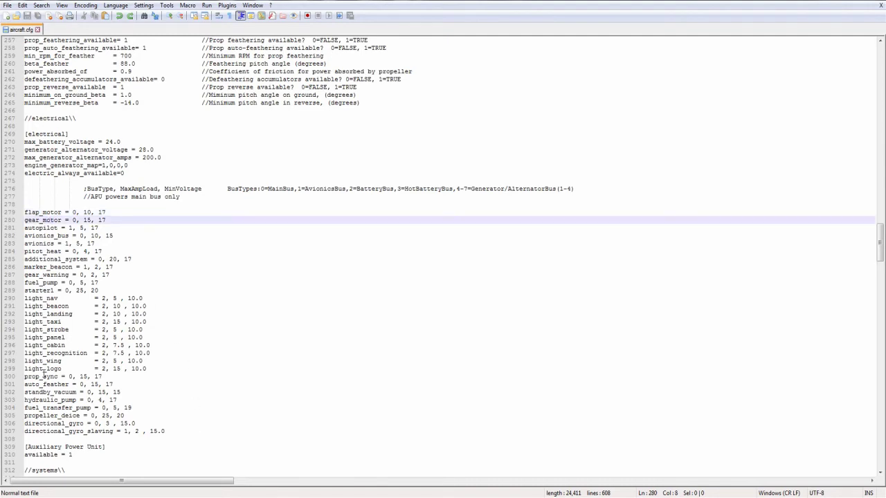
pyautogui.click(29, 299)
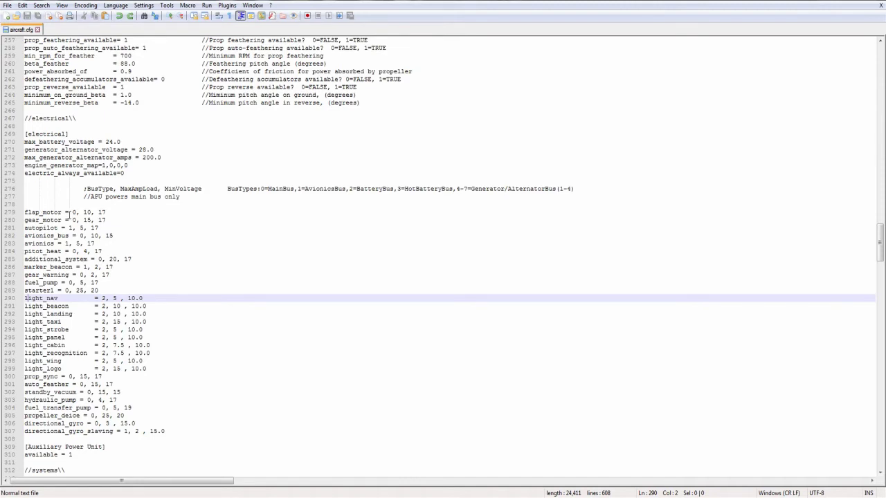
pyautogui.click(85, 213)
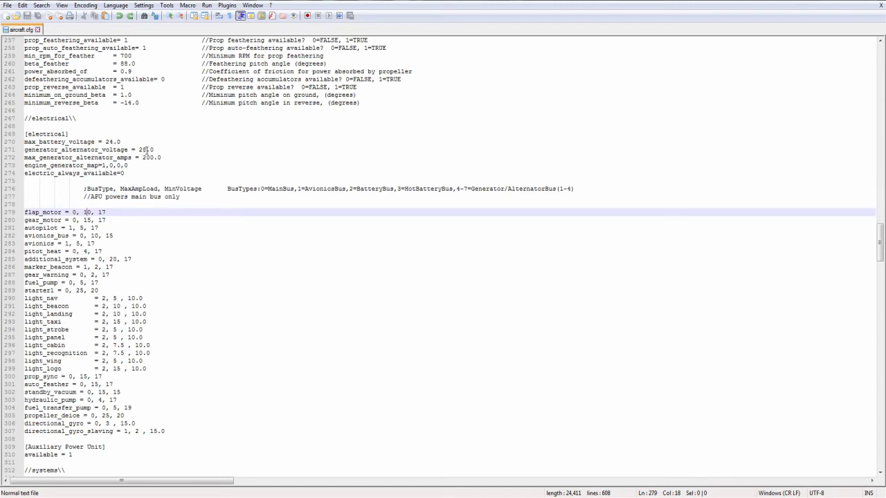
pyautogui.click(154, 158)
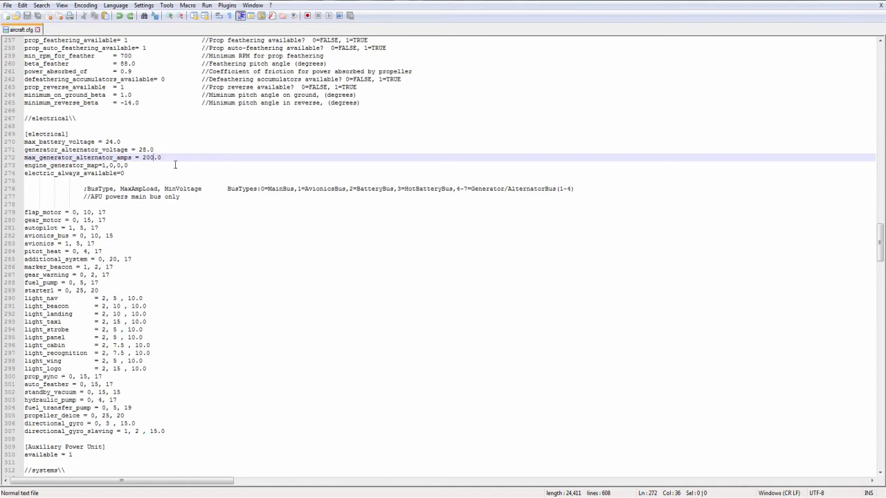
pyautogui.click(66, 212)
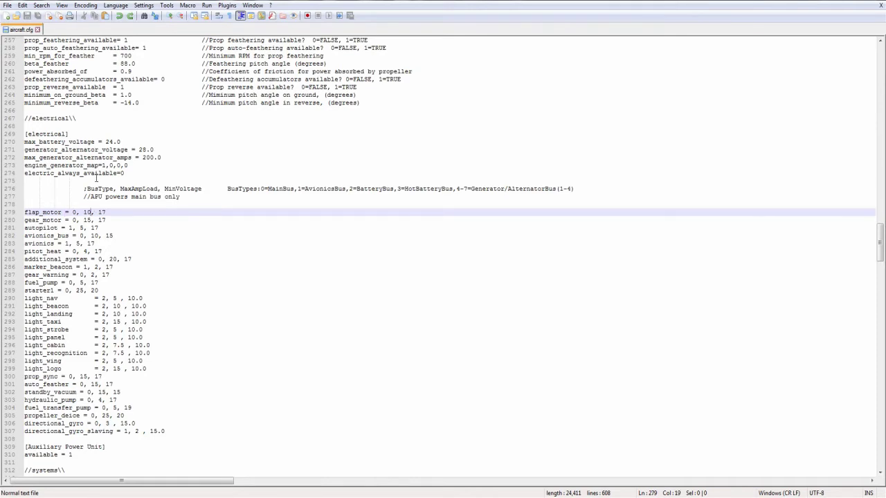
pyautogui.click(80, 174)
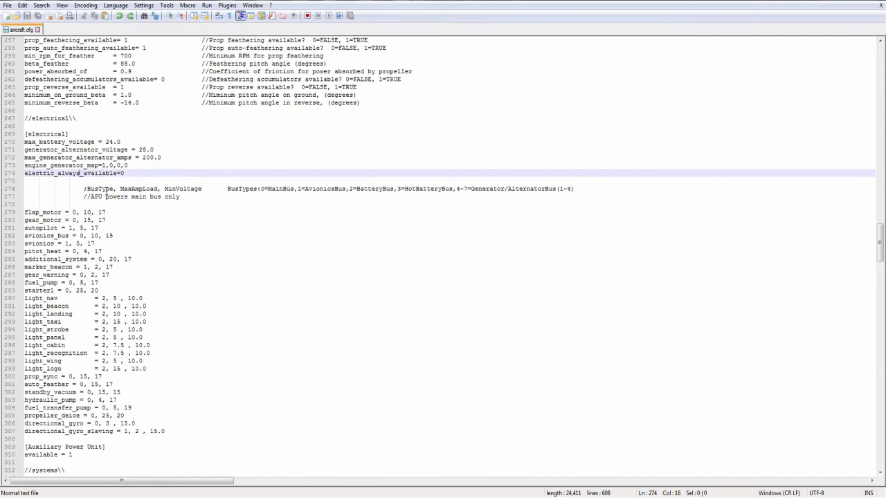
pyautogui.click(107, 220)
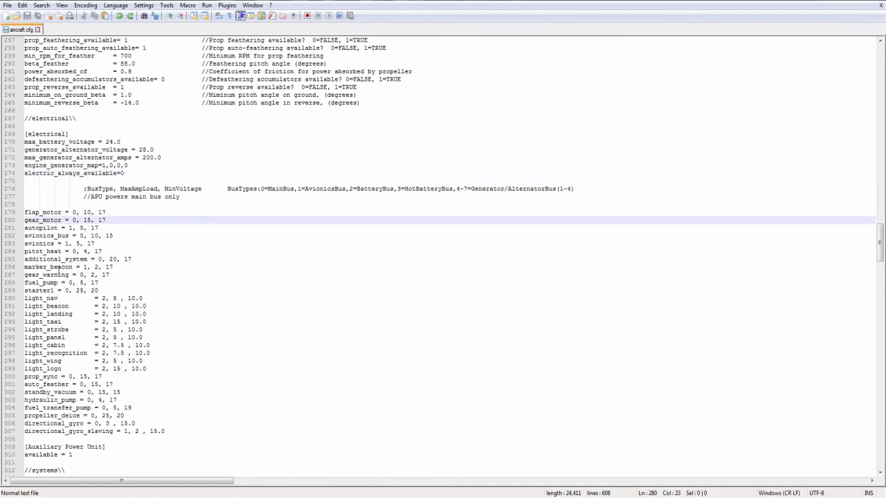
pyautogui.click(54, 211)
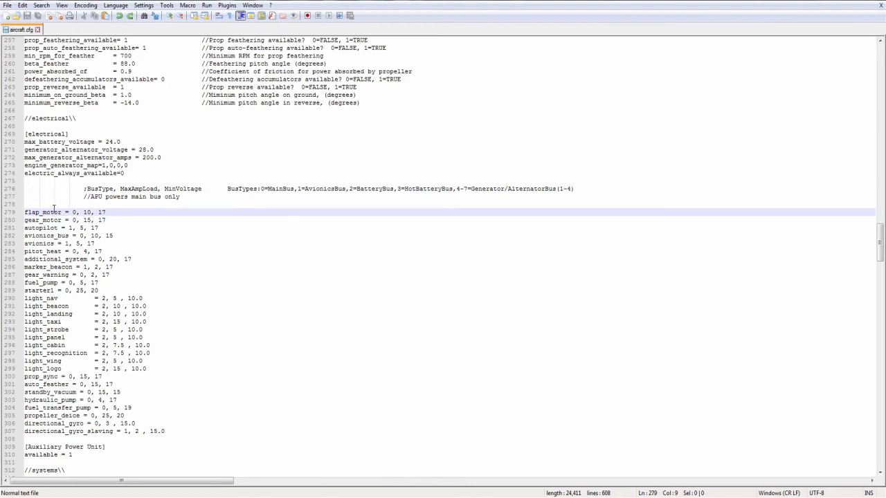
# - Relate generator amps 200.0 and electric_always_available 0 to the gear_motor, flap_motor and avionics_bus loads
pyautogui.moveTo(161, 157); pyautogui.dragTo(143, 158)
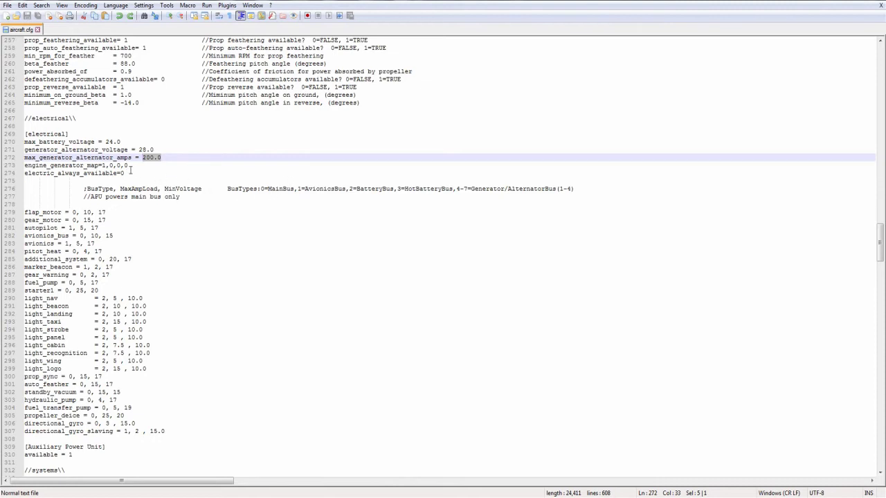
pyautogui.click(126, 173)
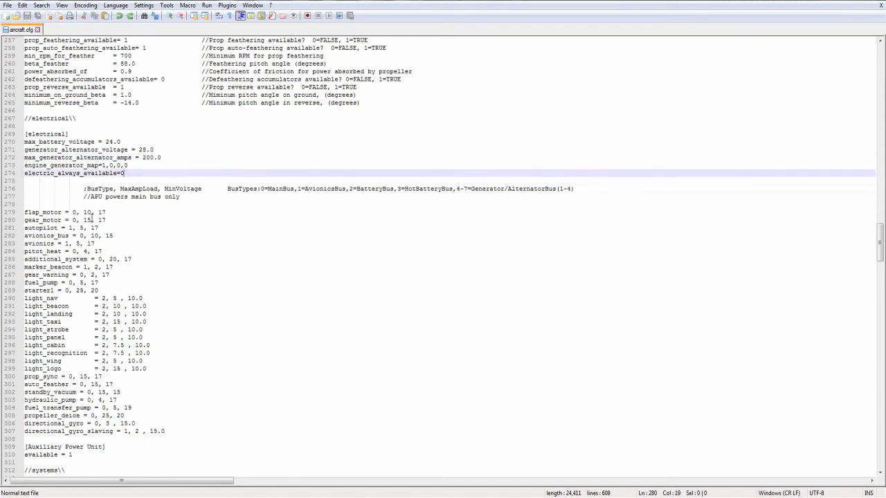
pyautogui.click(88, 220)
pyautogui.click(87, 215)
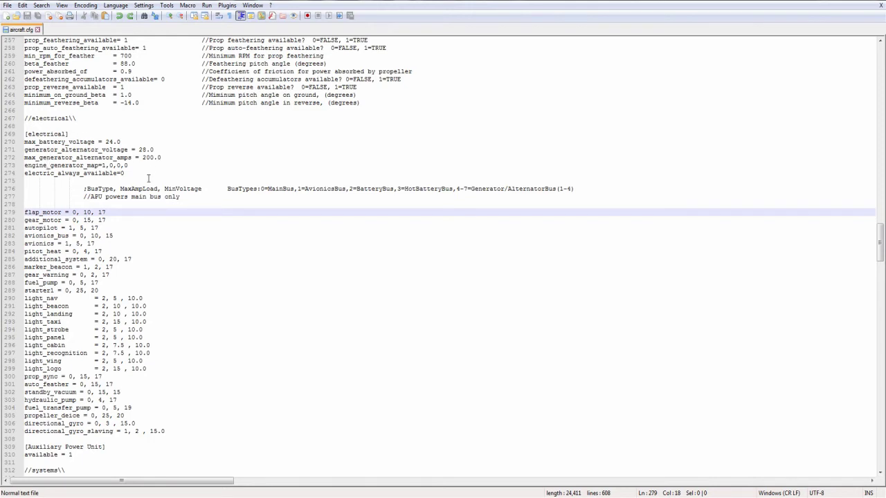
pyautogui.click(132, 222)
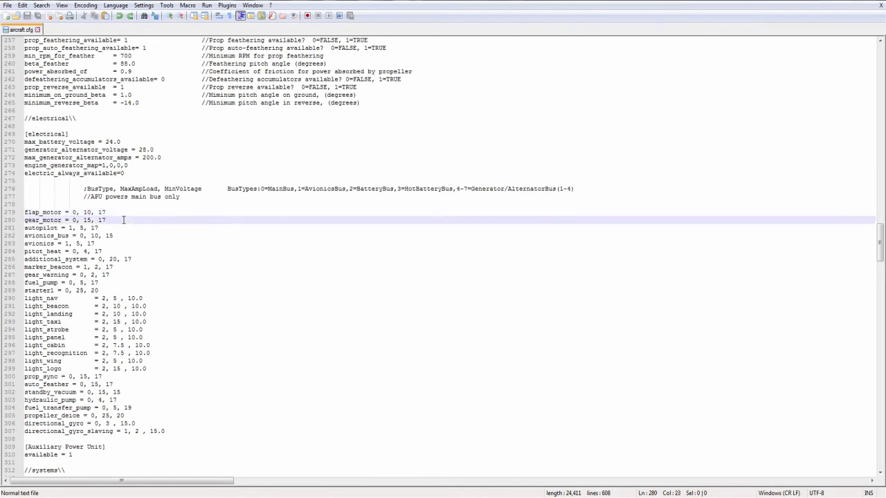
pyautogui.click(72, 236)
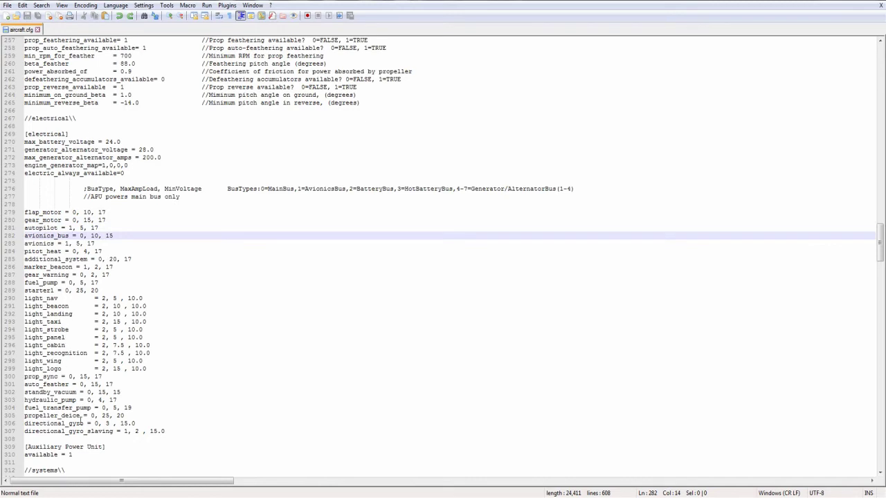
pyautogui.click(58, 214)
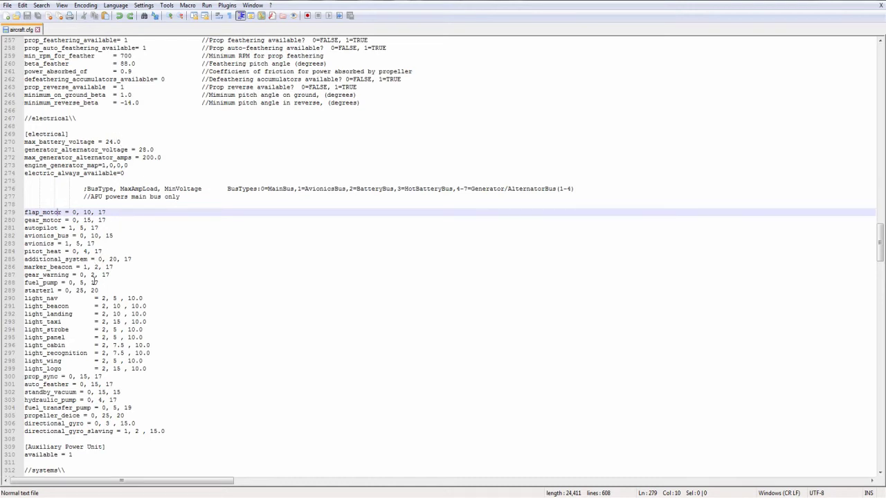
# - Walk through the flap_motor, light_landing, prop_sync and hydraulic_pump load entries
pyautogui.moveTo(173, 432); pyautogui.dragTo(26, 214)
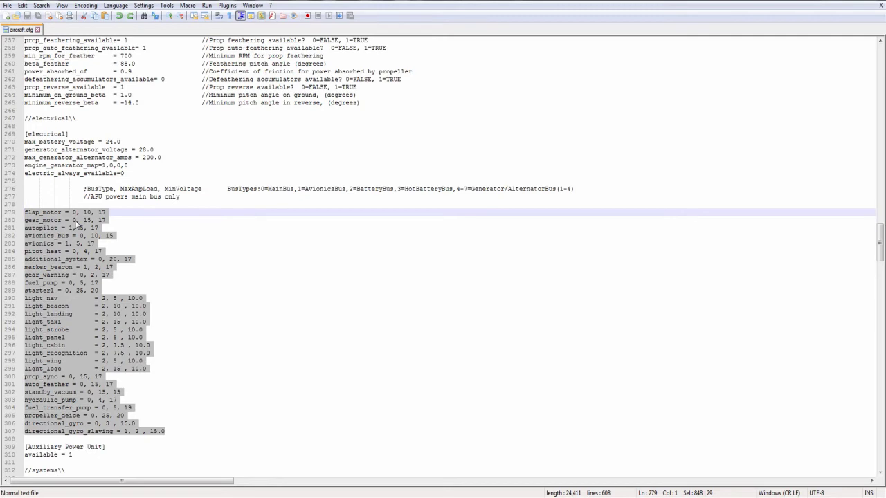
pyautogui.click(172, 432)
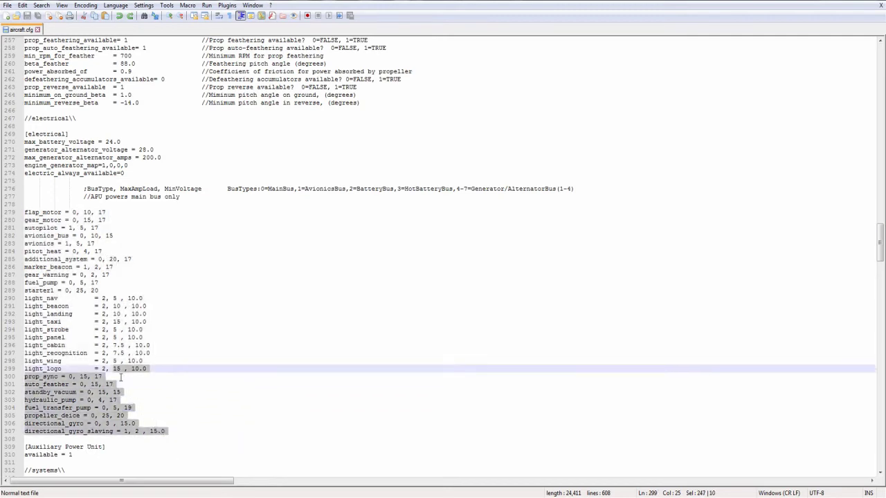
pyautogui.moveTo(121, 377); pyautogui.dragTo(21, 215)
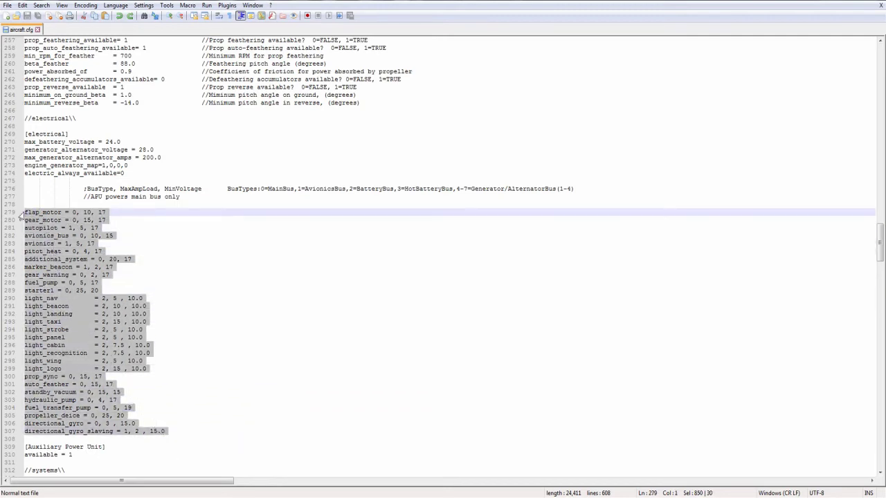
pyautogui.click(132, 219)
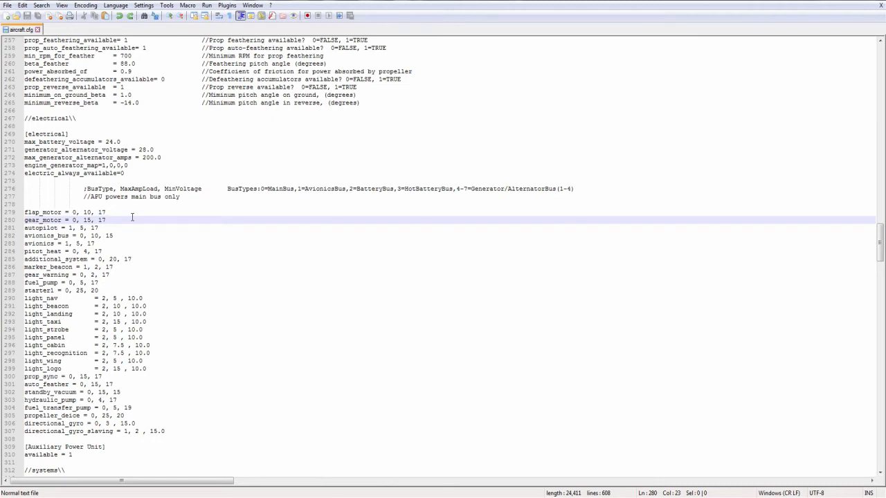
pyautogui.click(46, 212)
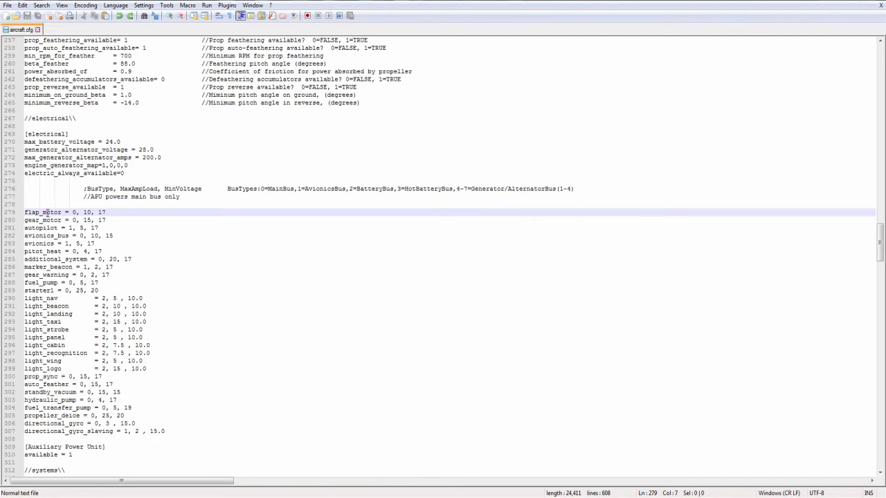
pyautogui.click(76, 314)
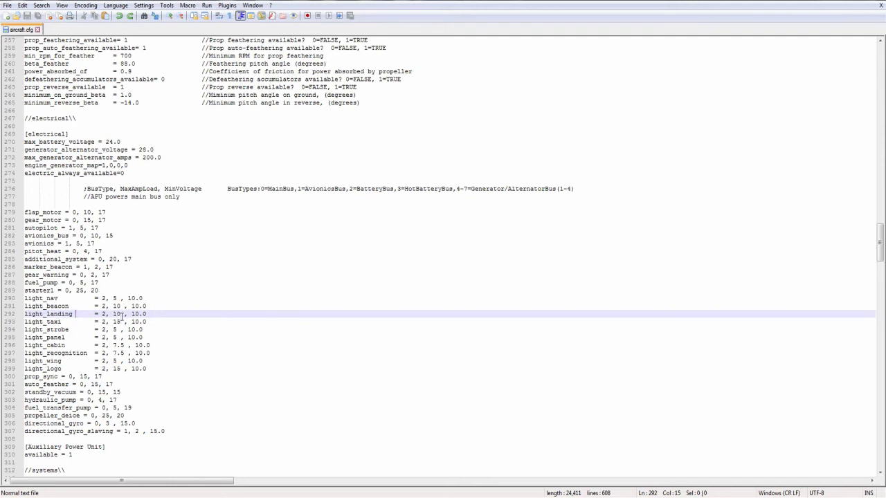
pyautogui.click(84, 378)
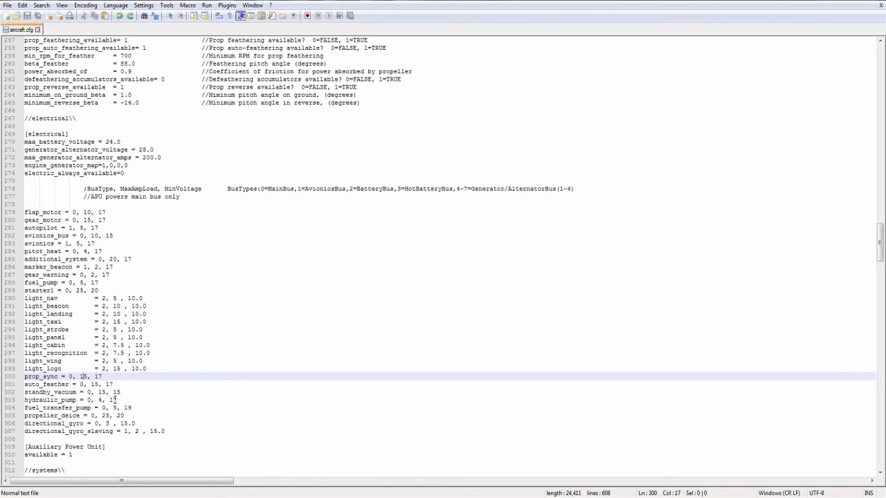
pyautogui.click(113, 400)
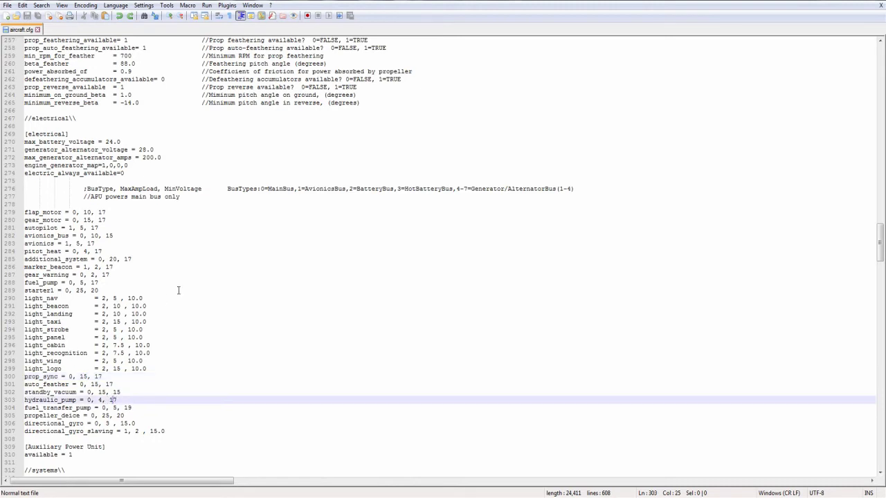
pyautogui.click(43, 212)
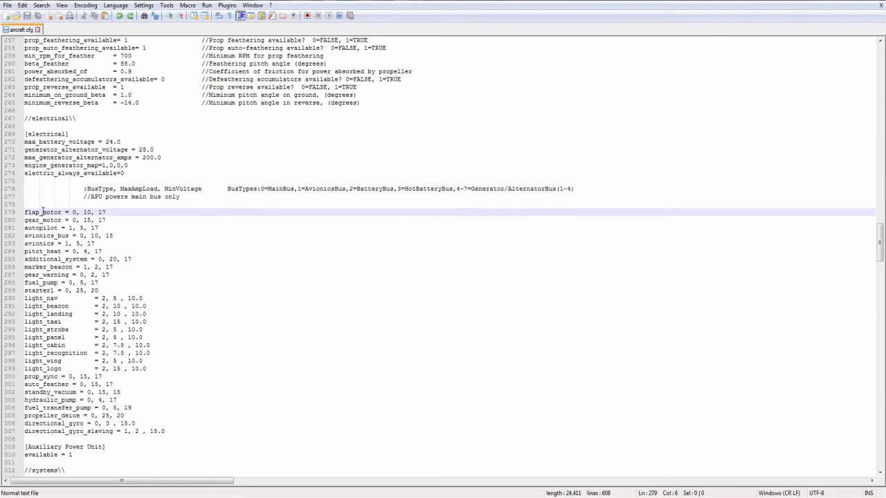
pyautogui.click(108, 213)
# - Select flap_motor's 10, 17 values and the avionics_bus and pitot_heat load lines (283–284)
pyautogui.moveTo(107, 212); pyautogui.dragTo(84, 212)
pyautogui.click(284, 189)
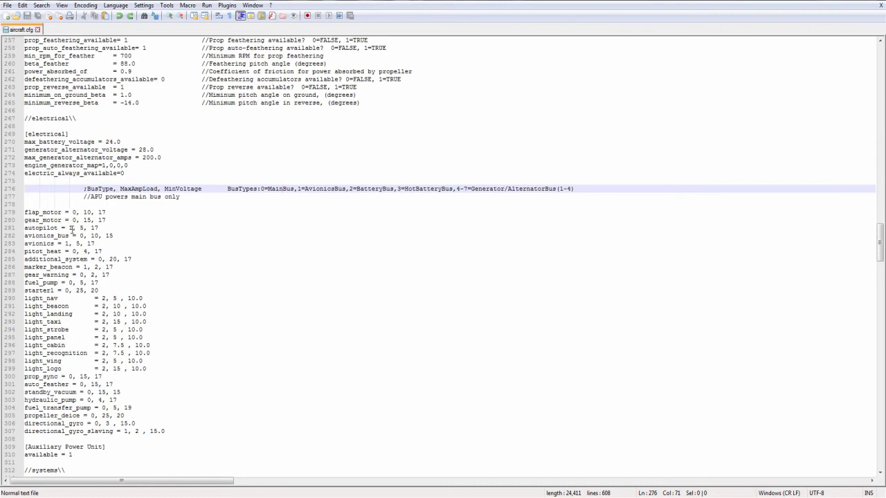
pyautogui.click(63, 252)
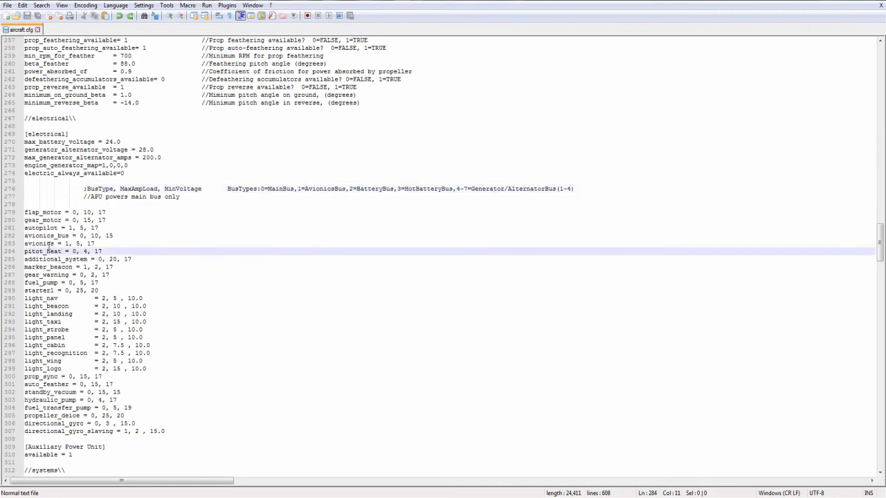
pyautogui.moveTo(114, 237); pyautogui.dragTo(21, 237)
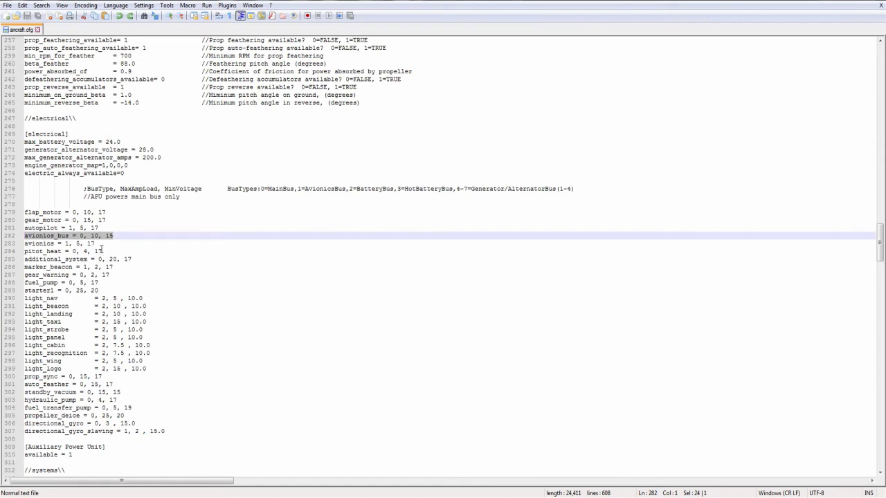
pyautogui.moveTo(102, 252); pyautogui.dragTo(42, 245)
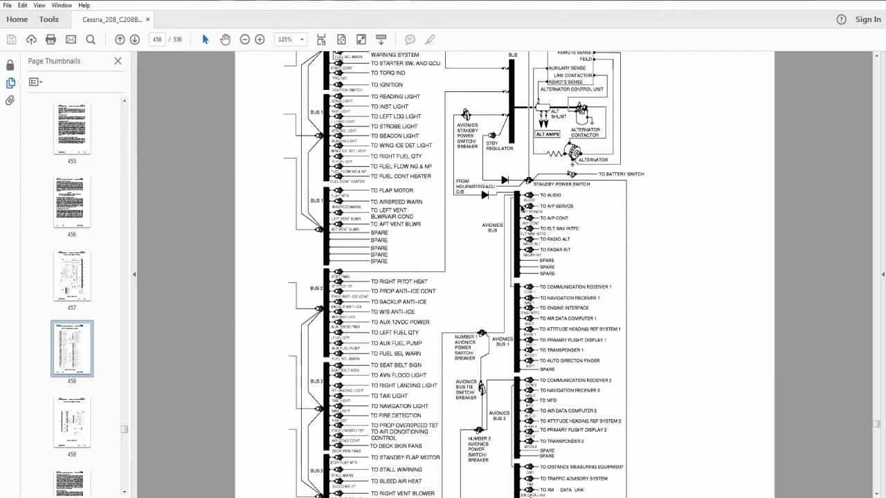
pyautogui.scroll(-3, 518, 232)
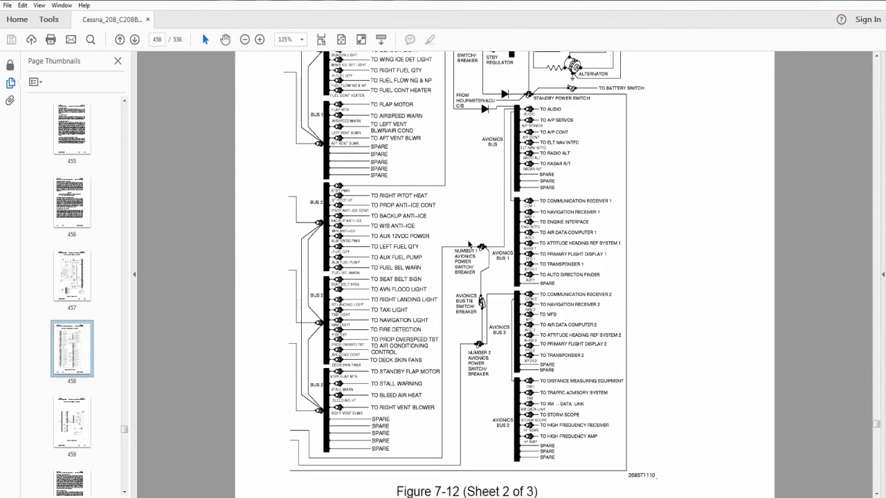
# - Scroll through the Figure 7-12 power distribution sheets on pages 457–458
pyautogui.scroll(2, 305, 440)
pyautogui.scroll(10, 304, 440)
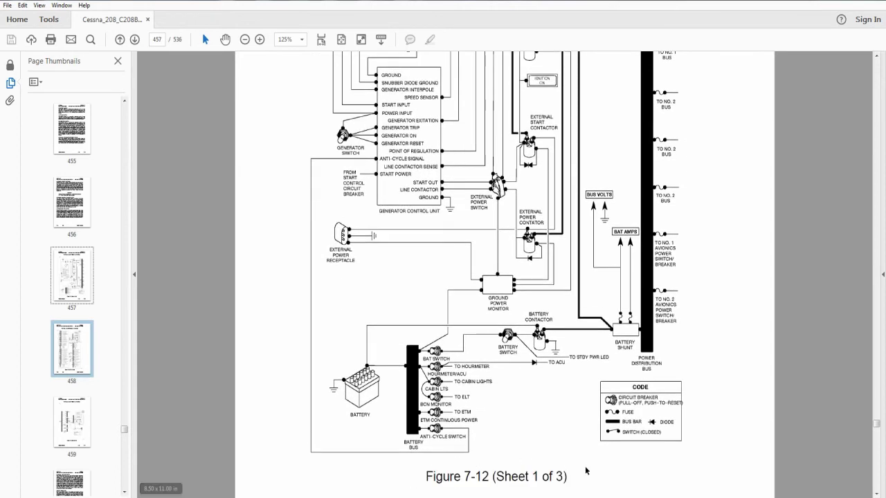
pyautogui.scroll(3, 692, 198)
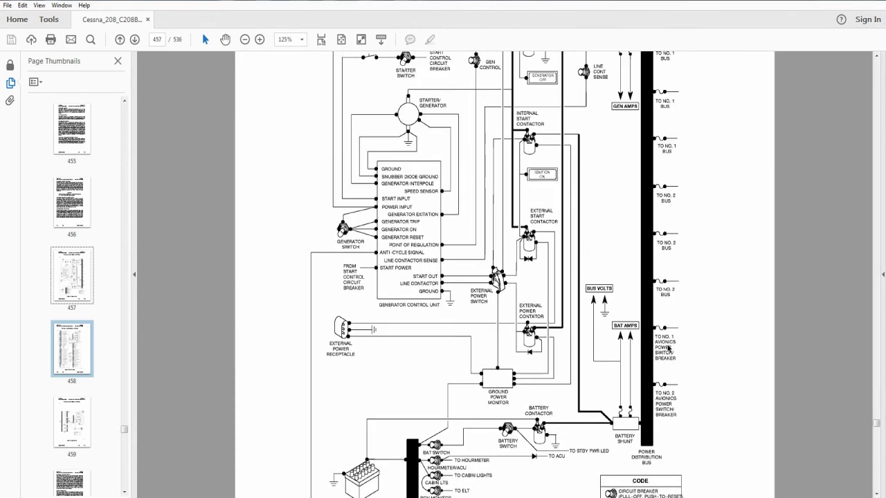
pyautogui.scroll(3, 652, 339)
pyautogui.scroll(-3, 656, 111)
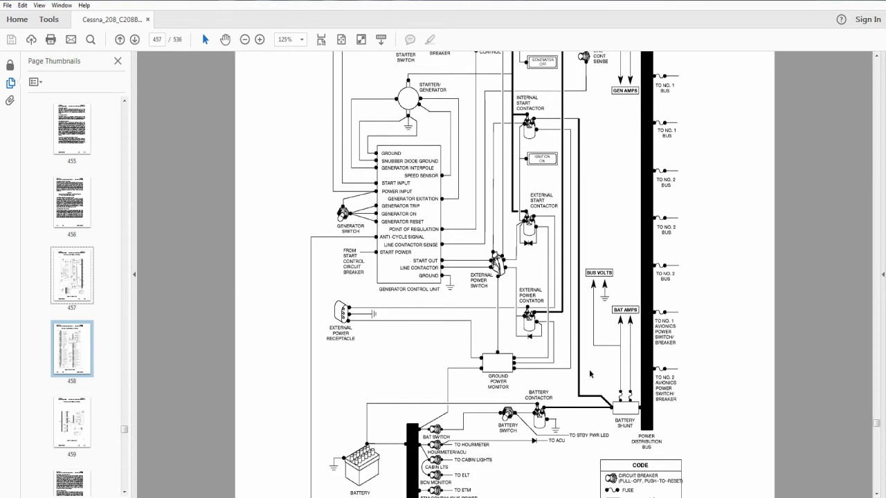
pyautogui.scroll(1, 591, 367)
pyautogui.scroll(-2, 588, 347)
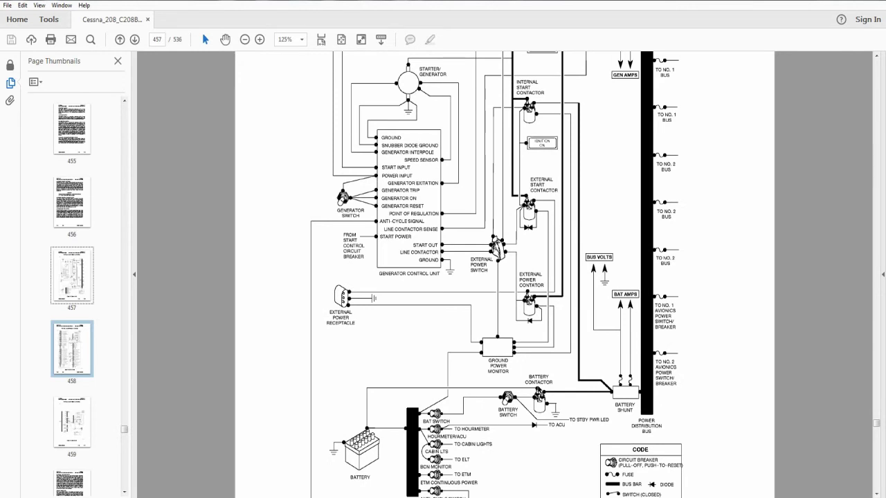
pyautogui.scroll(-1, 540, 391)
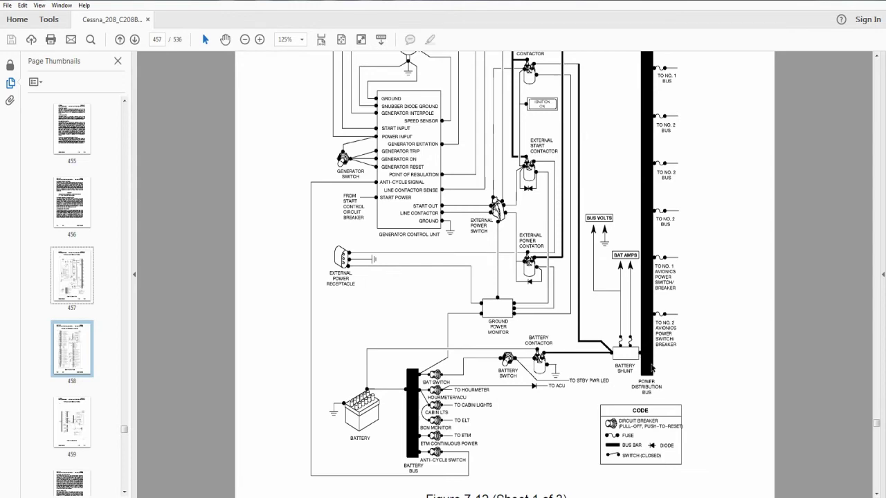
pyautogui.scroll(1, 645, 353)
pyautogui.scroll(-15, 645, 352)
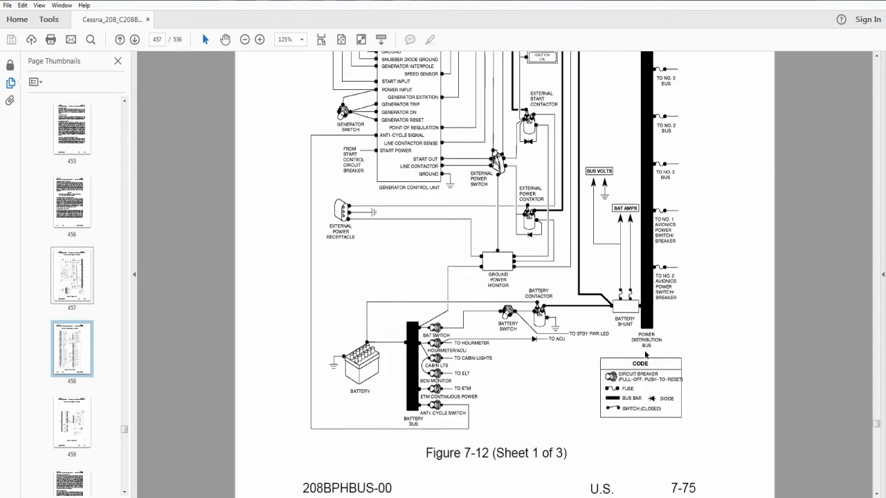
pyautogui.scroll(-6, 644, 351)
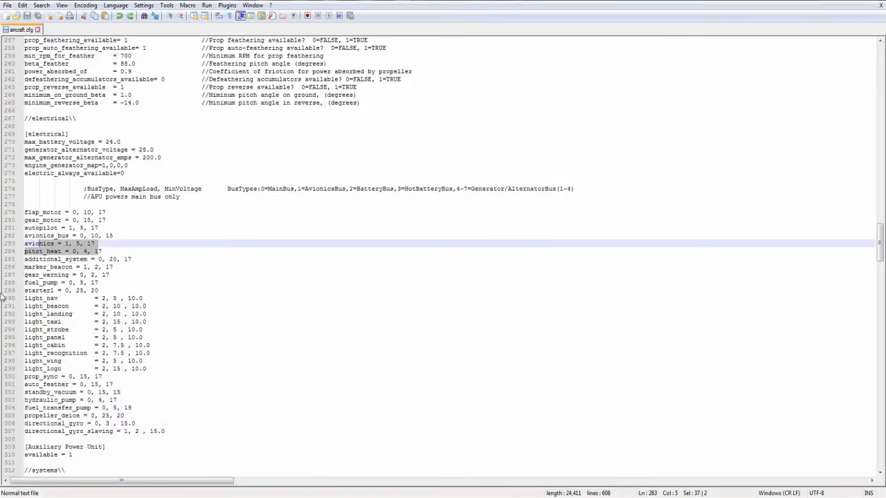
pyautogui.click(55, 229)
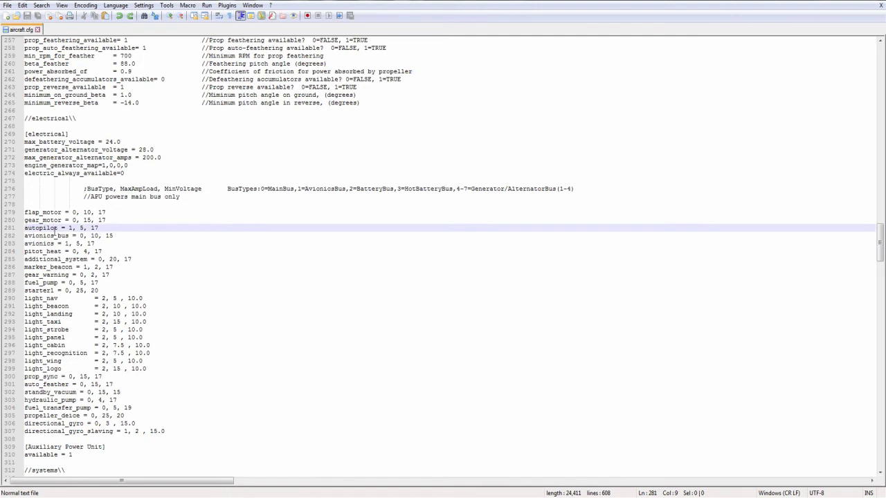
pyautogui.click(68, 243)
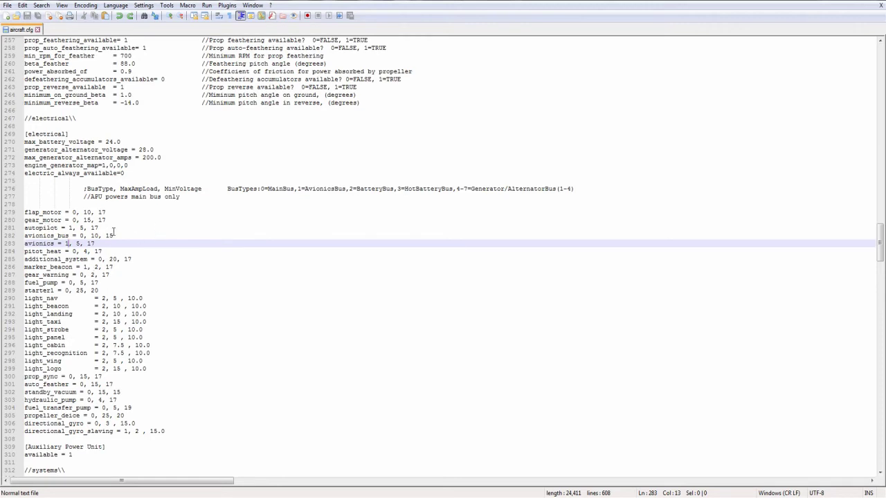
pyautogui.click(40, 227)
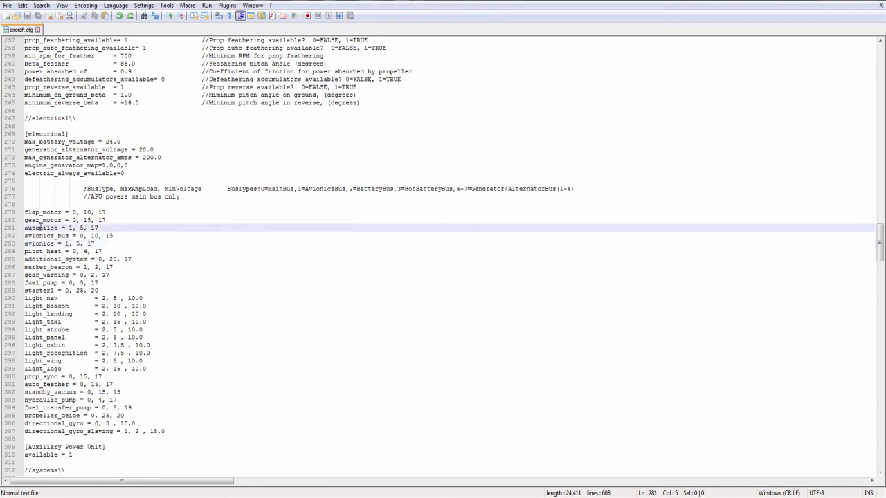
pyautogui.click(46, 243)
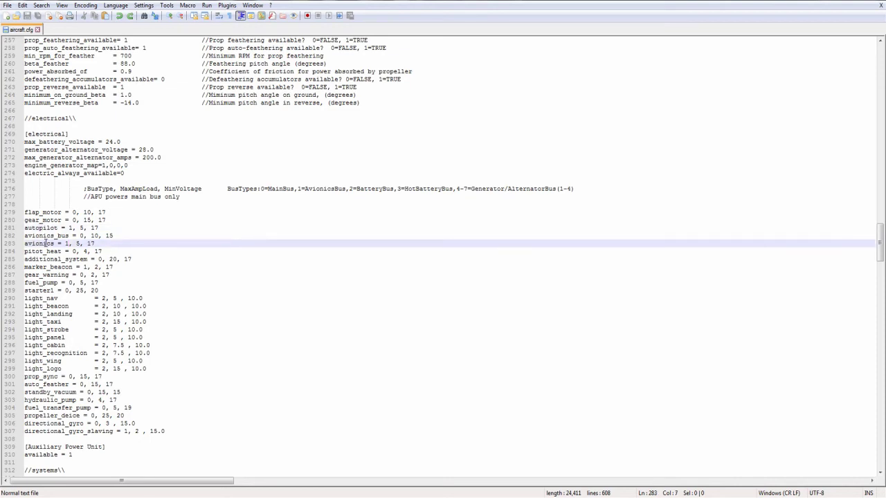
pyautogui.click(57, 267)
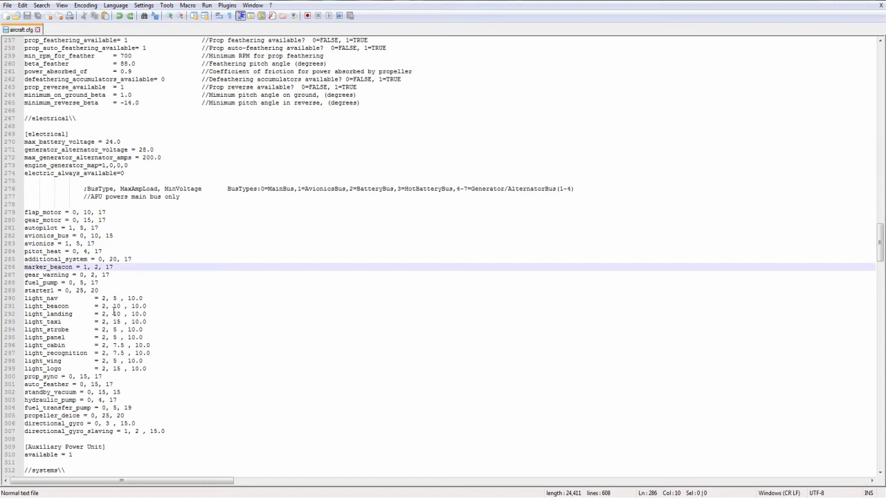
pyautogui.click(91, 431)
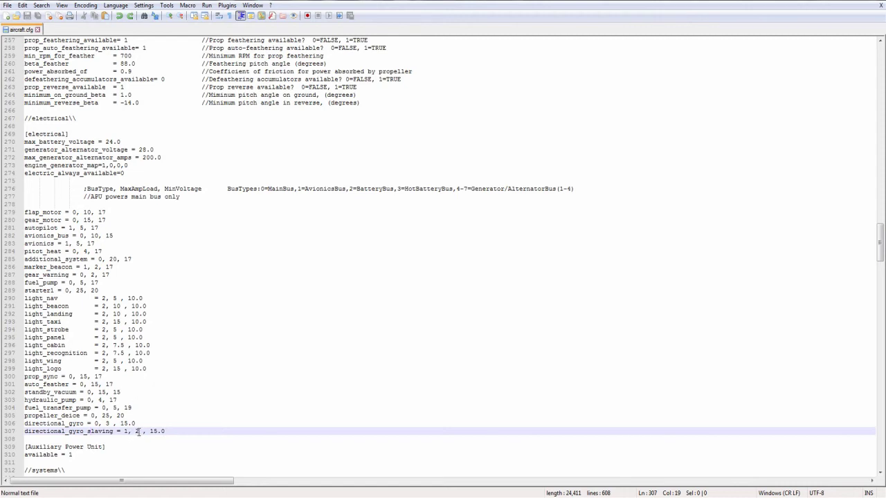
pyautogui.click(53, 228)
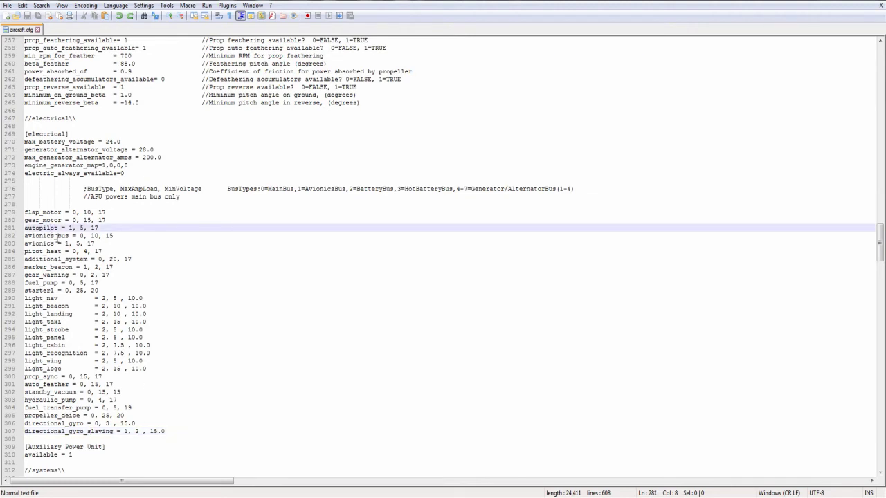
pyautogui.press('Down')
pyautogui.press('Down')
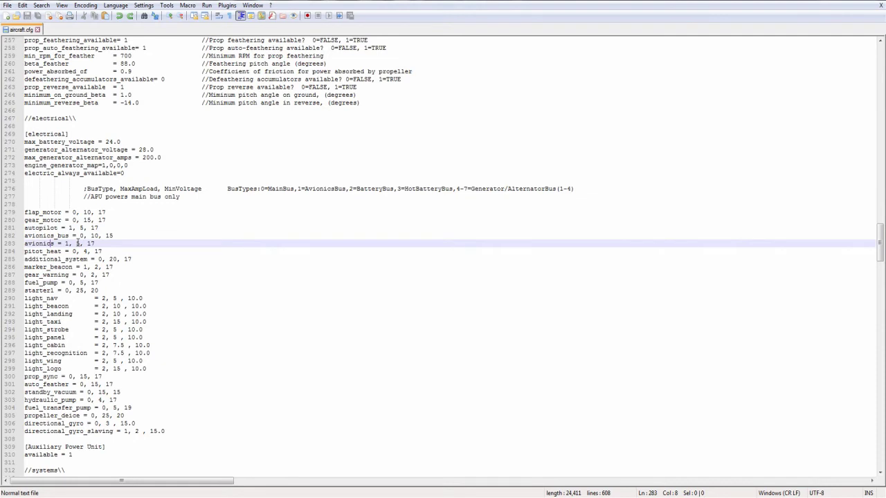
pyautogui.click(59, 267)
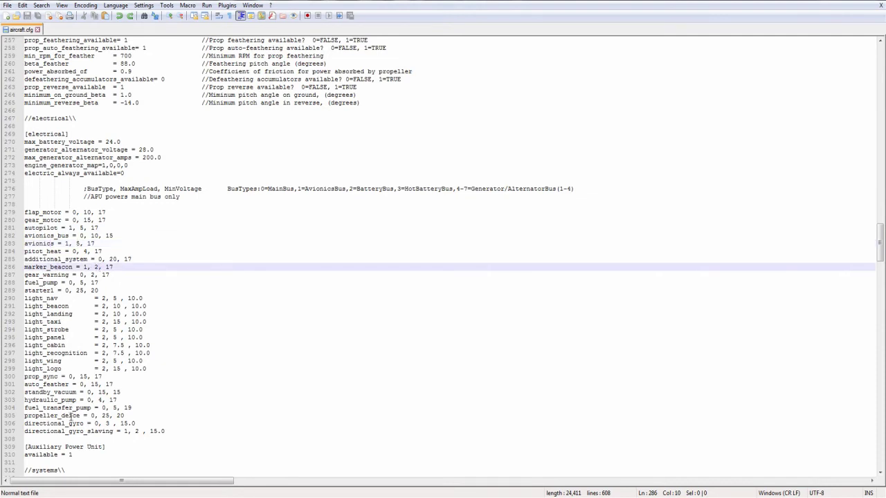
pyautogui.click(140, 431)
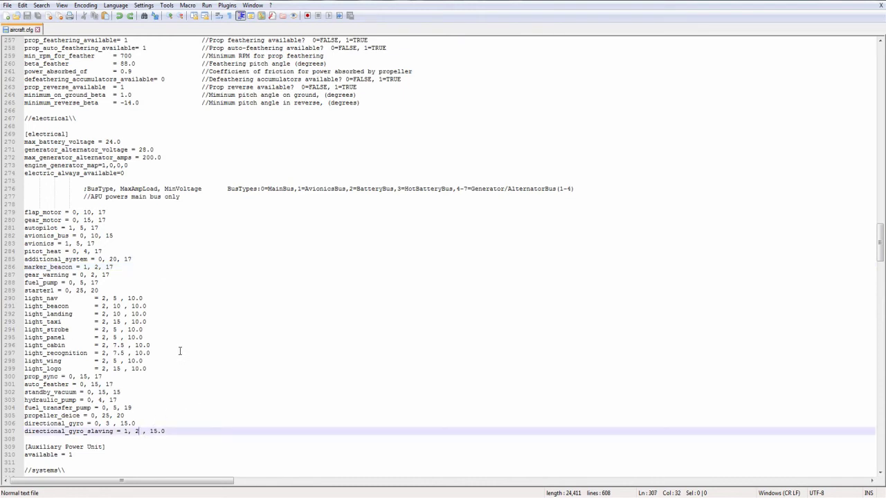
# - Delete the trailing 0 from avionics_bus's maximum load of 10 on line 282
pyautogui.click(94, 235)
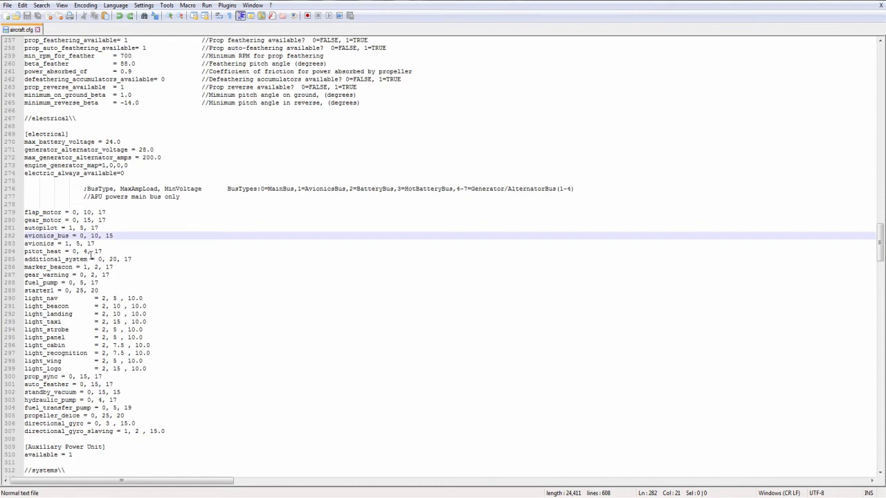
pyautogui.press('BackSpace')
pyautogui.click(76, 164)
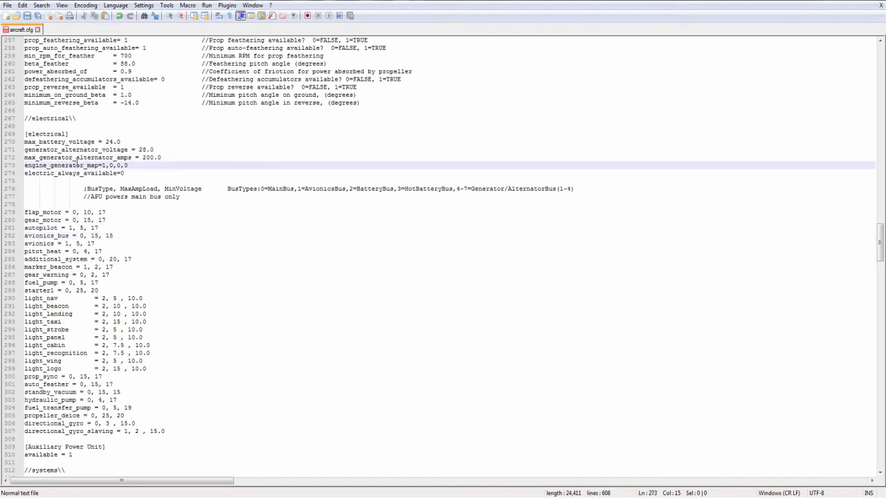
pyautogui.scroll(-2, 63, 189)
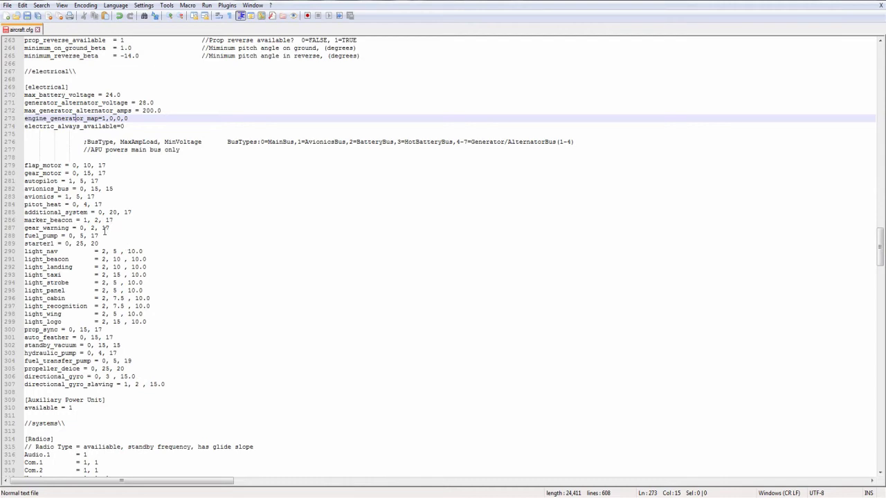
pyautogui.click(108, 204)
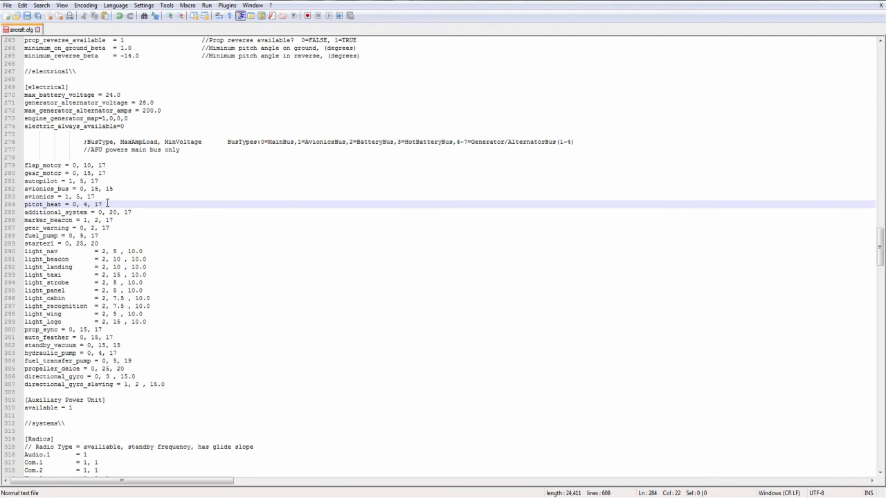
pyautogui.click(87, 205)
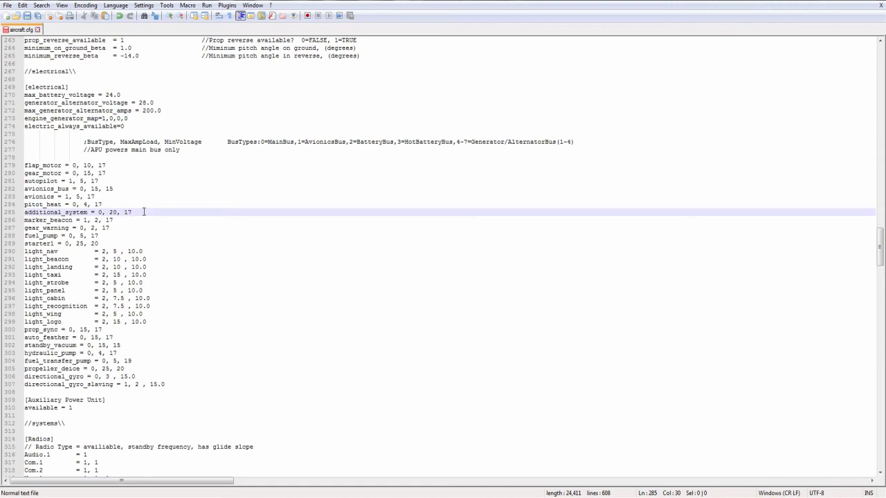
pyautogui.scroll(-16, 194, 287)
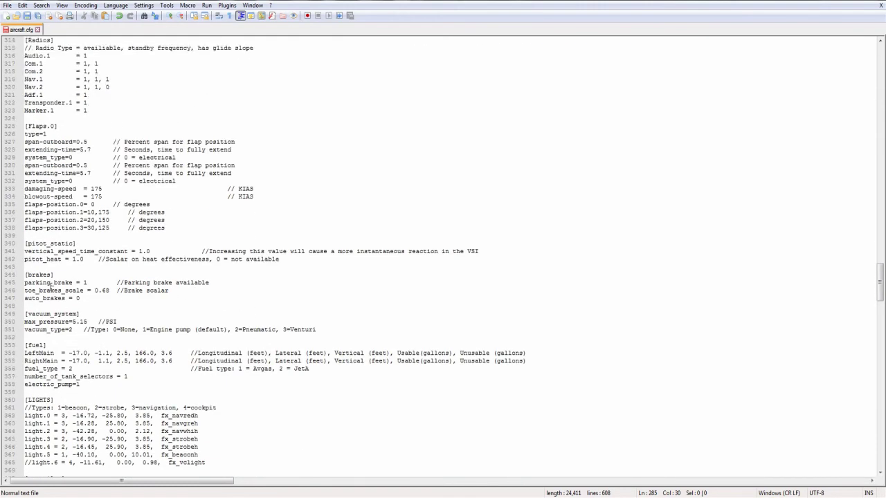
pyautogui.scroll(-11, 70, 312)
pyautogui.scroll(-11, 48, 284)
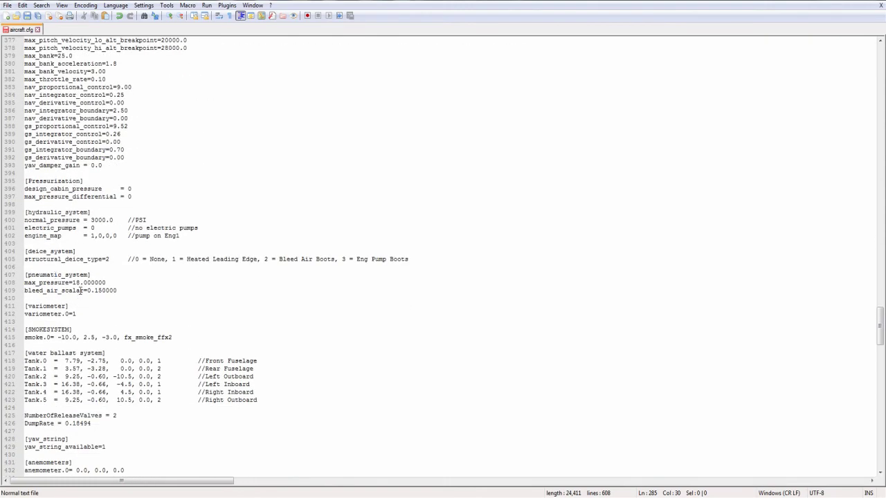
pyautogui.scroll(16, 87, 269)
pyautogui.scroll(18, 105, 194)
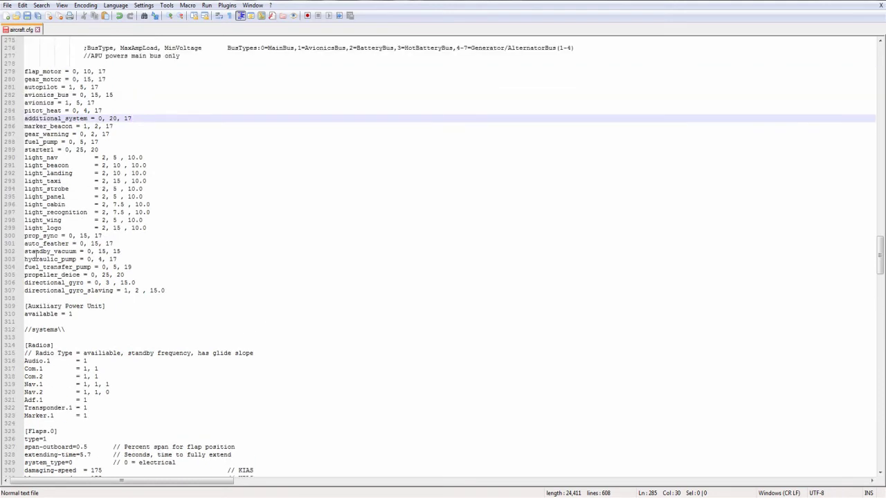
pyautogui.click(36, 259)
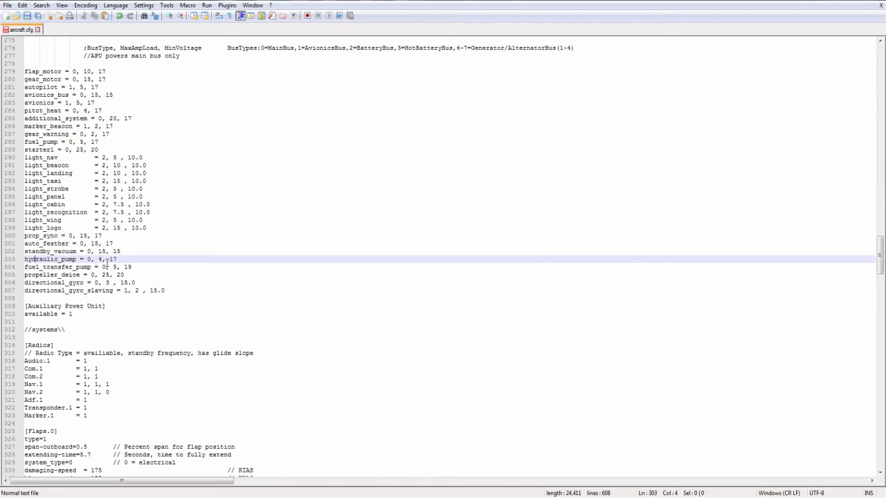
# - In [hydraulic_system], review normal_pressure and engine_map, then change electric_pumps from 0 to 1
pyautogui.scroll(-17, 110, 270)
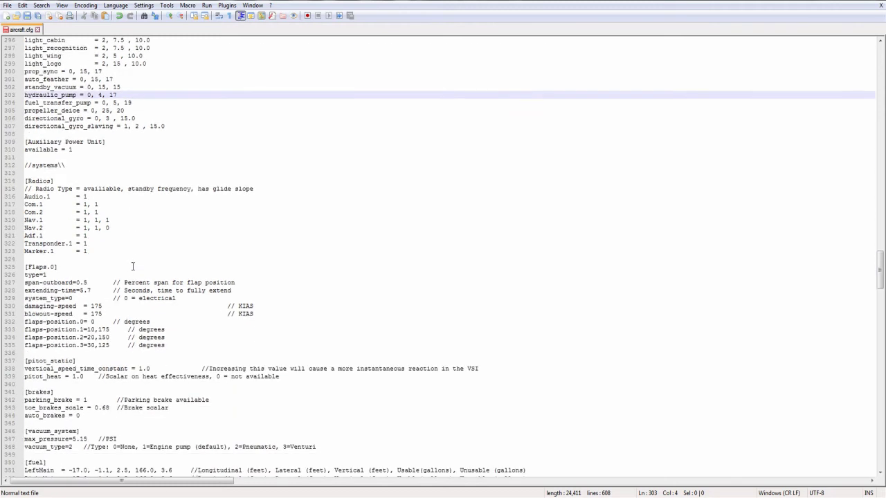
pyautogui.scroll(-16, 114, 279)
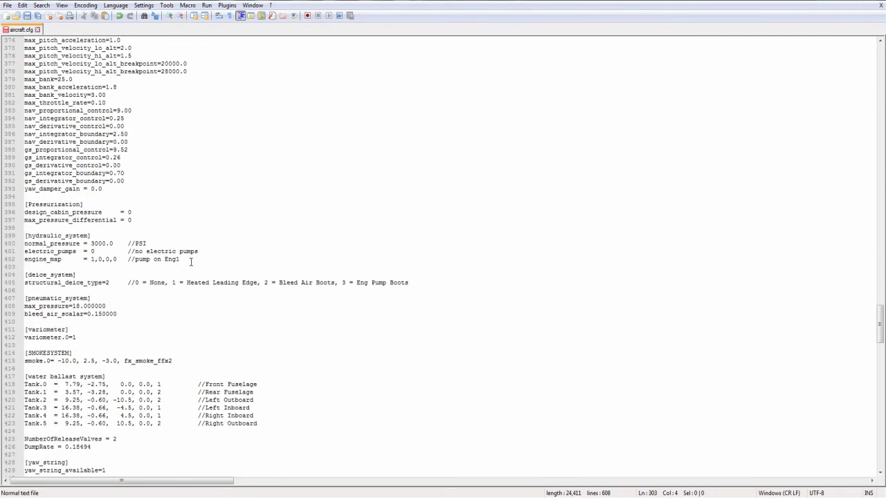
pyautogui.moveTo(186, 259); pyautogui.dragTo(142, 259)
pyautogui.click(88, 244)
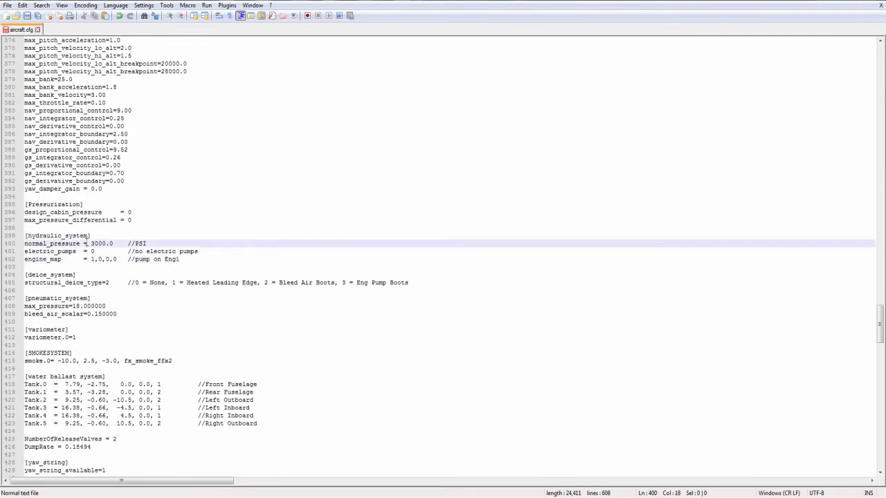
pyautogui.click(90, 251)
pyautogui.click(83, 259)
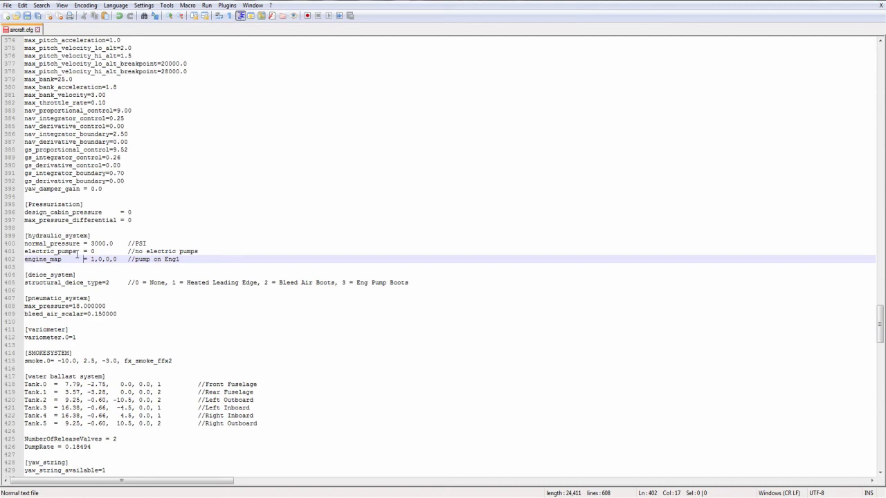
pyautogui.click(89, 252)
pyautogui.click(94, 251)
pyautogui.press('BackSpace')
pyautogui.write('1')
# - Check the hydraulic_pump entry in the electrical load list against the hydraulic settings
pyautogui.scroll(20, 96, 271)
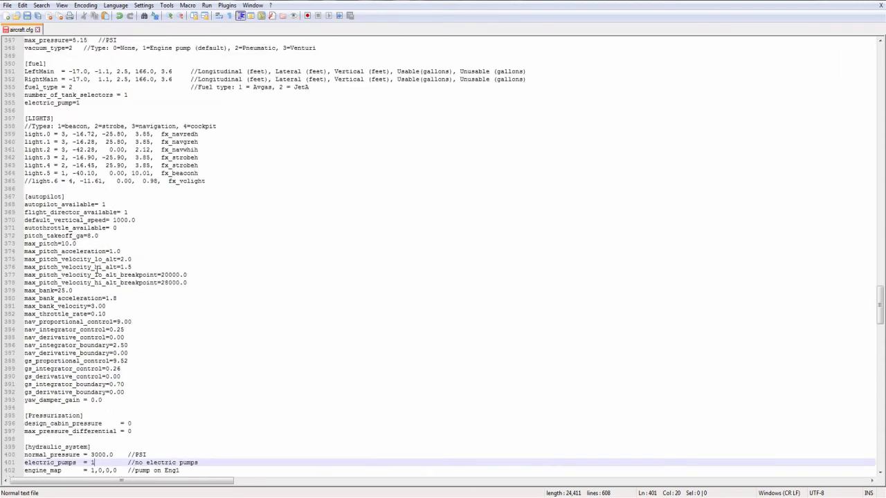
pyautogui.scroll(10, 97, 270)
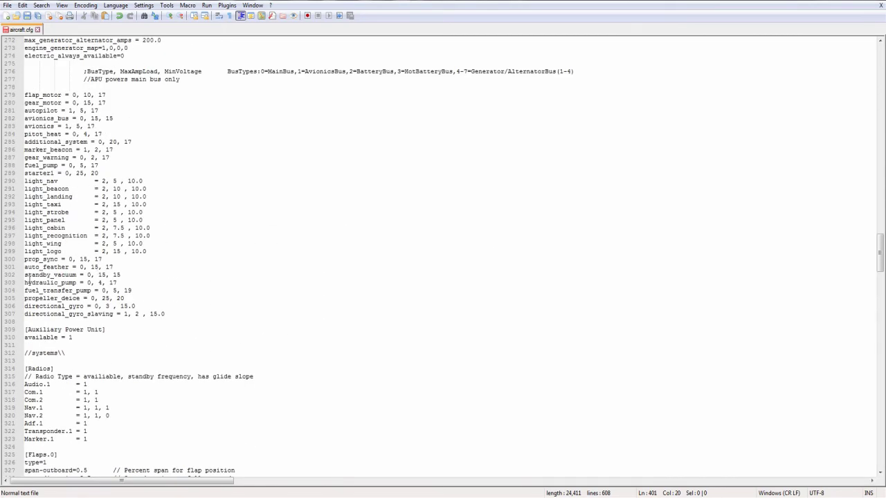
pyautogui.moveTo(28, 279)
pyautogui.mouseDown()
pyautogui.moveTo(125, 282)
pyautogui.moveTo(25, 284)
pyautogui.mouseUp()
pyautogui.scroll(-20, 43, 290)
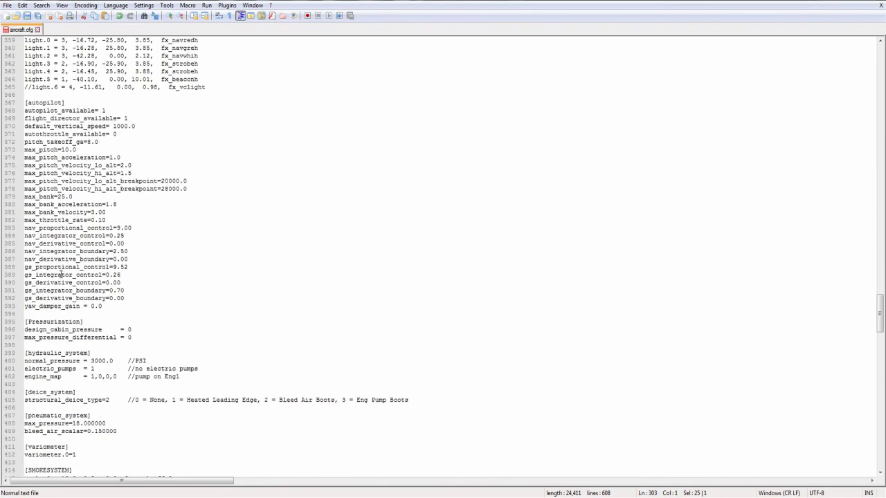
pyautogui.scroll(-4, 59, 282)
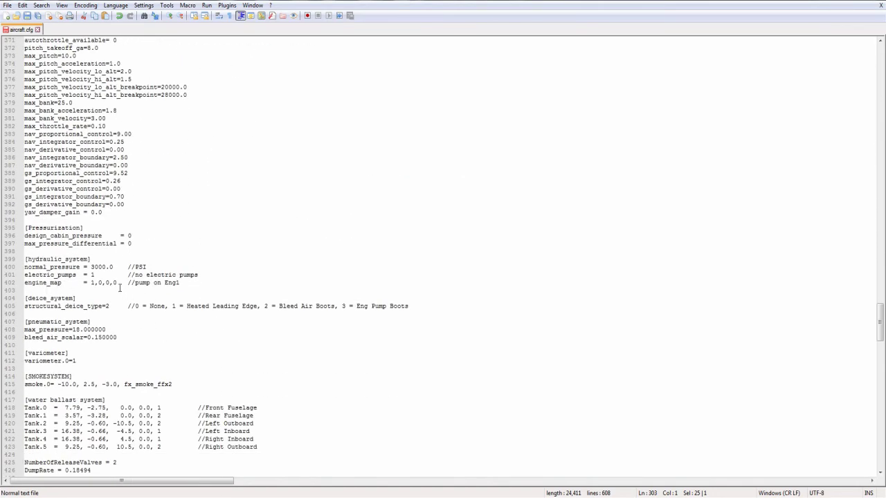
pyautogui.scroll(20, 105, 275)
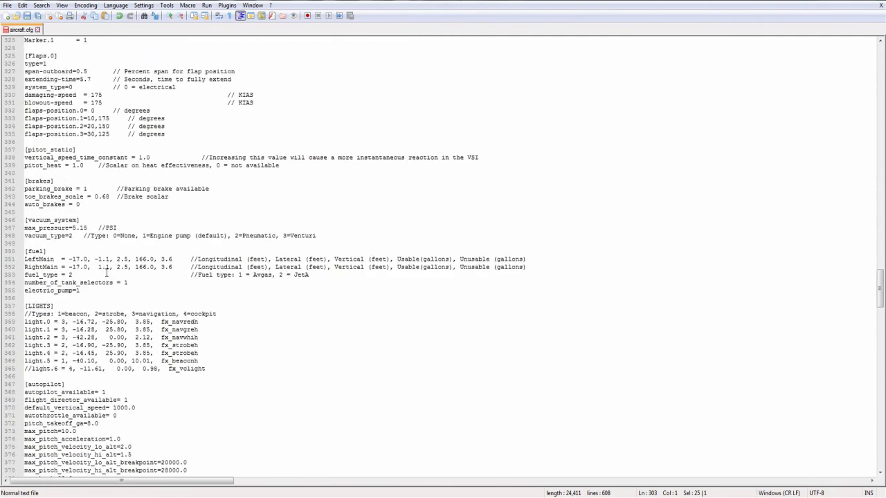
pyautogui.click(86, 181)
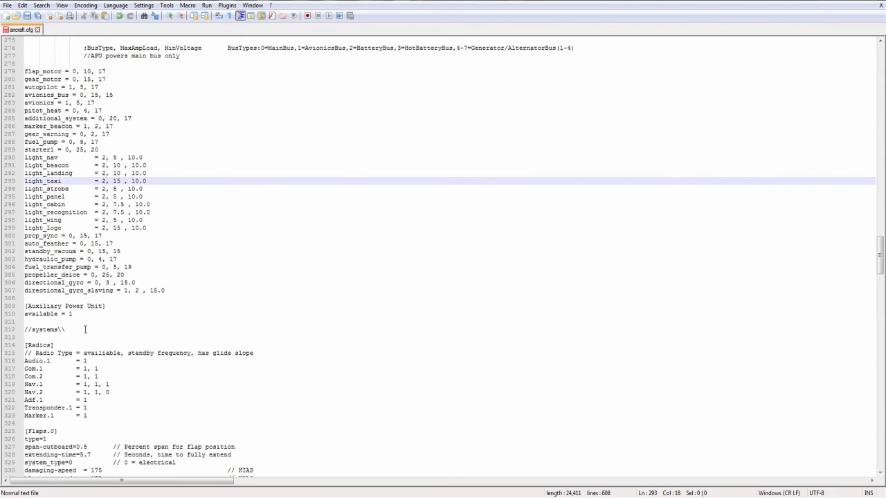
pyautogui.moveTo(73, 314); pyautogui.dragTo(19, 307)
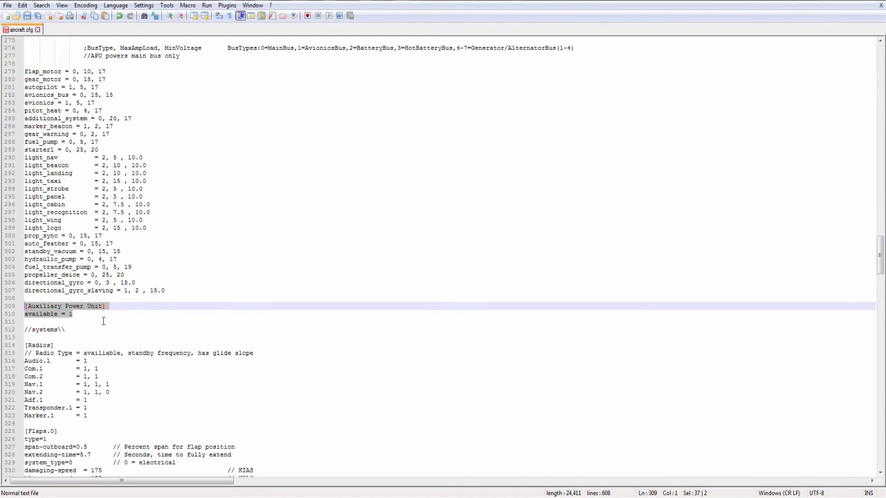
pyautogui.scroll(2, 131, 232)
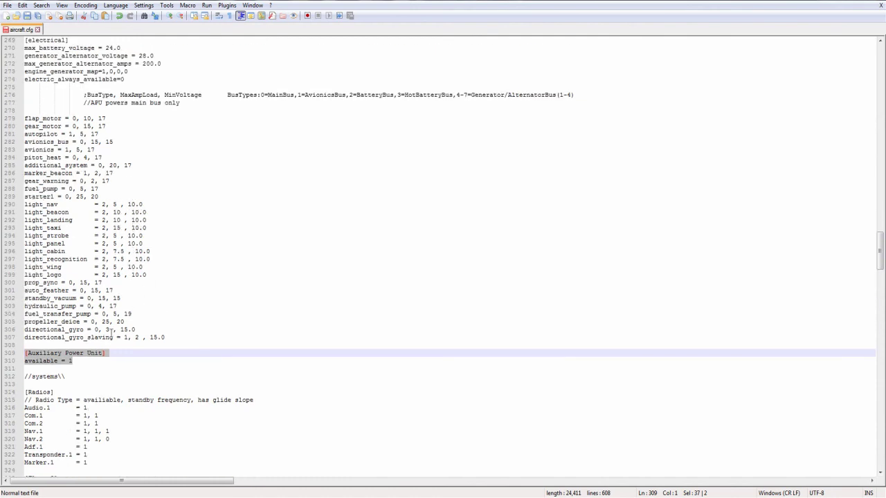
pyautogui.click(81, 367)
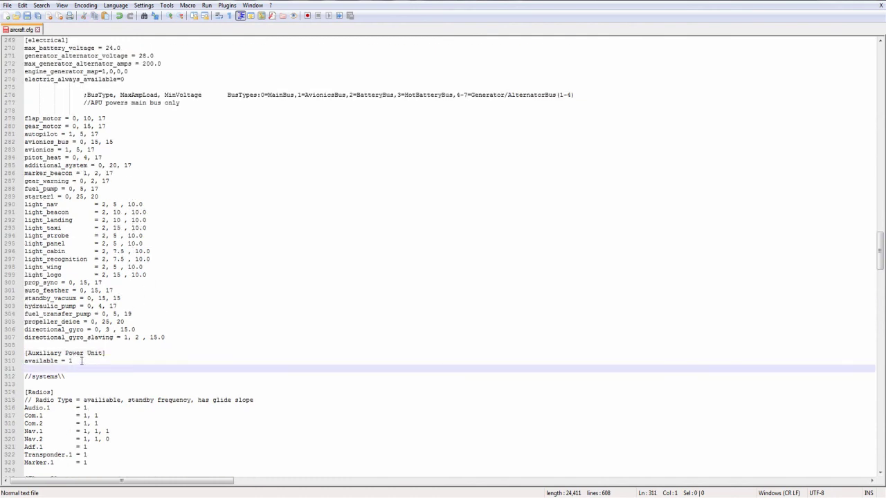
pyautogui.click(80, 363)
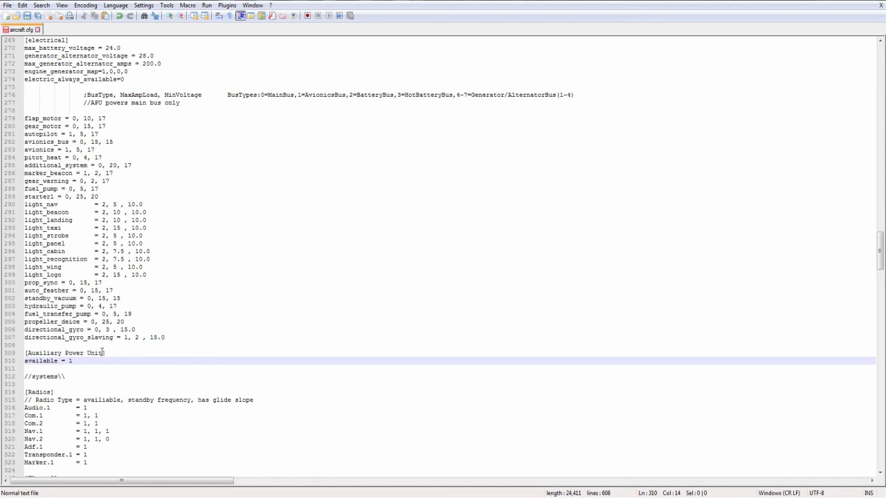
pyautogui.moveTo(87, 362); pyautogui.dragTo(24, 353)
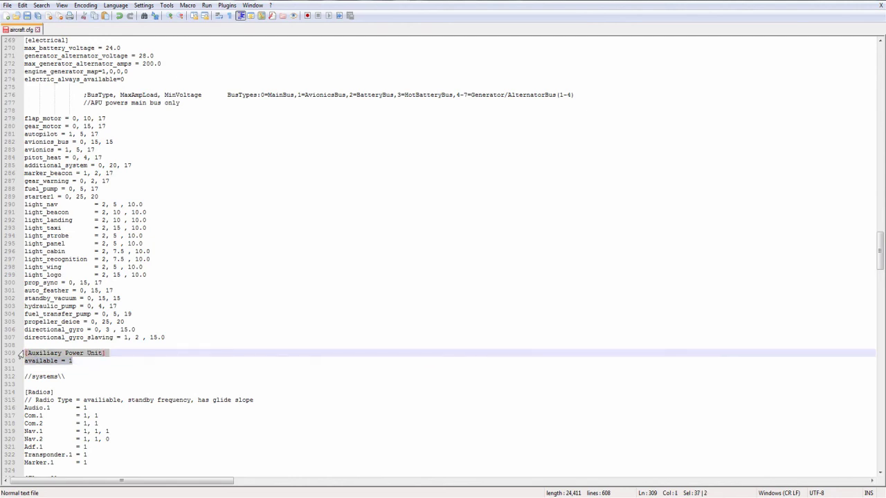
pyautogui.click(78, 364)
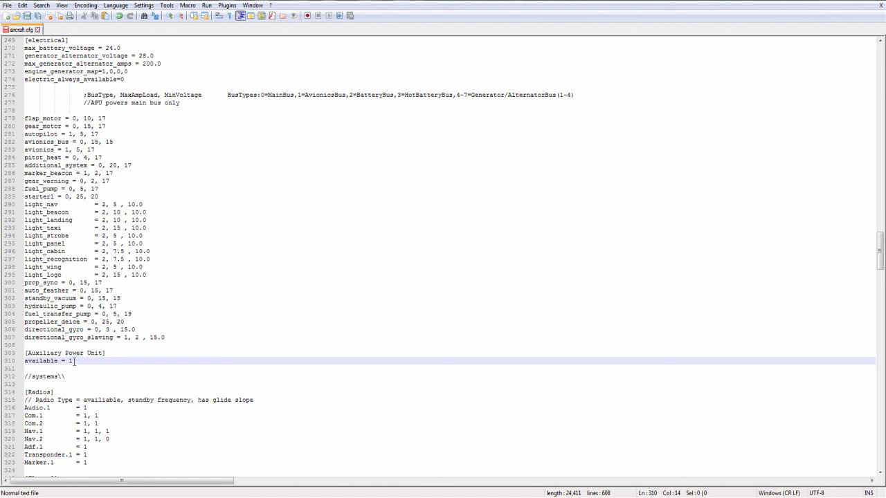
pyautogui.moveTo(75, 360); pyautogui.dragTo(25, 353)
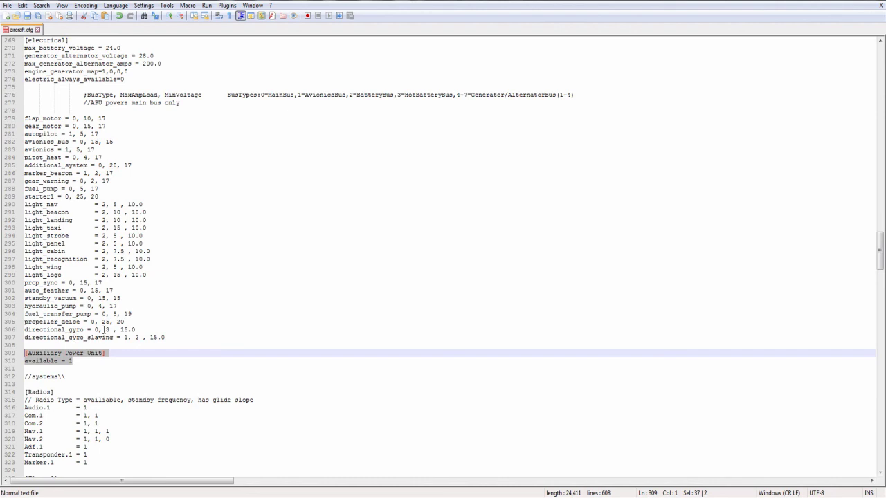
pyautogui.click(81, 360)
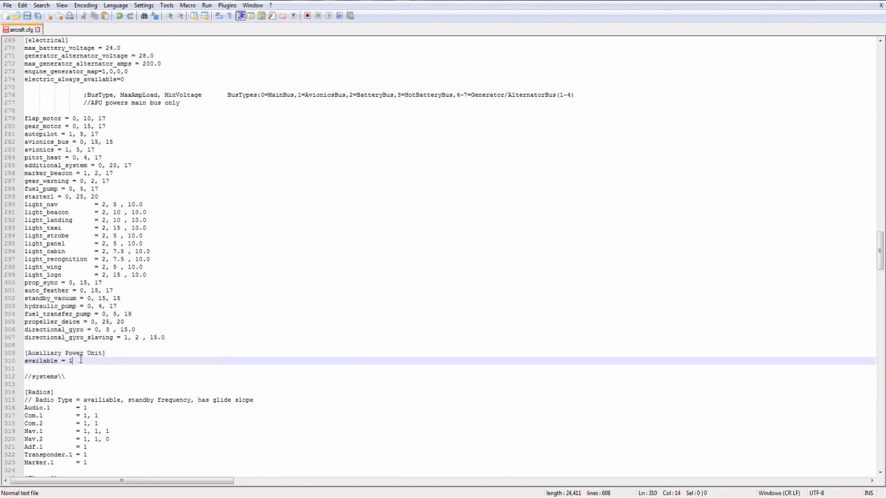
pyautogui.moveTo(77, 361); pyautogui.dragTo(24, 346)
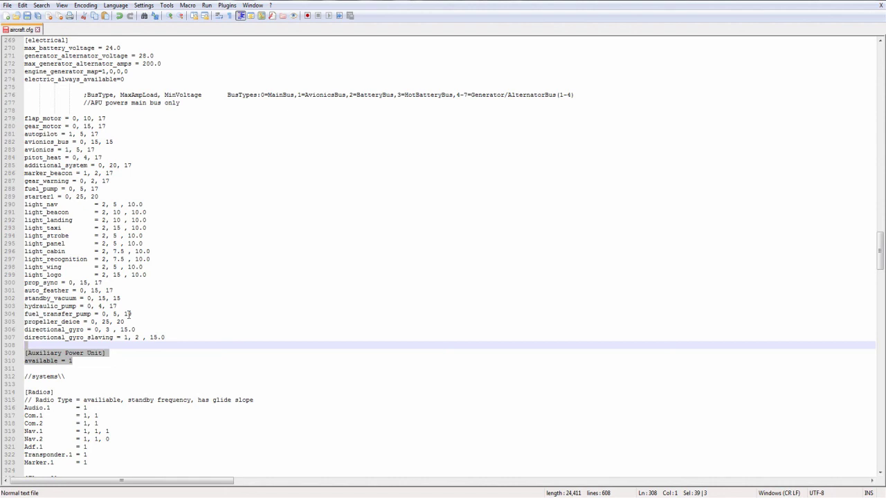
pyautogui.click(127, 321)
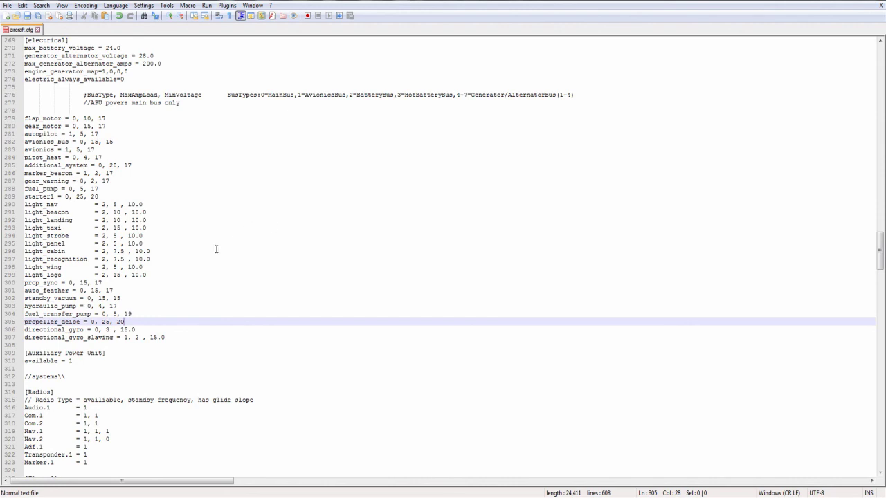
pyautogui.moveTo(81, 364); pyautogui.dragTo(22, 353)
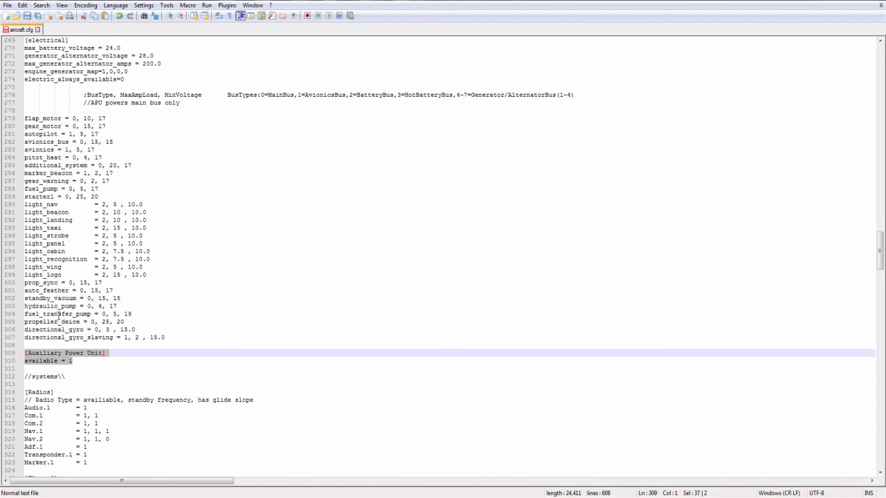
pyautogui.click(80, 364)
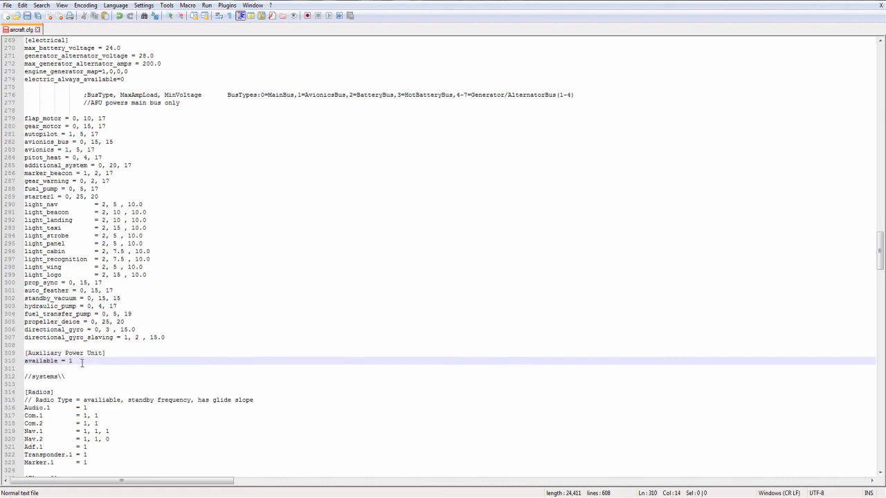
pyautogui.moveTo(79, 362); pyautogui.dragTo(25, 353)
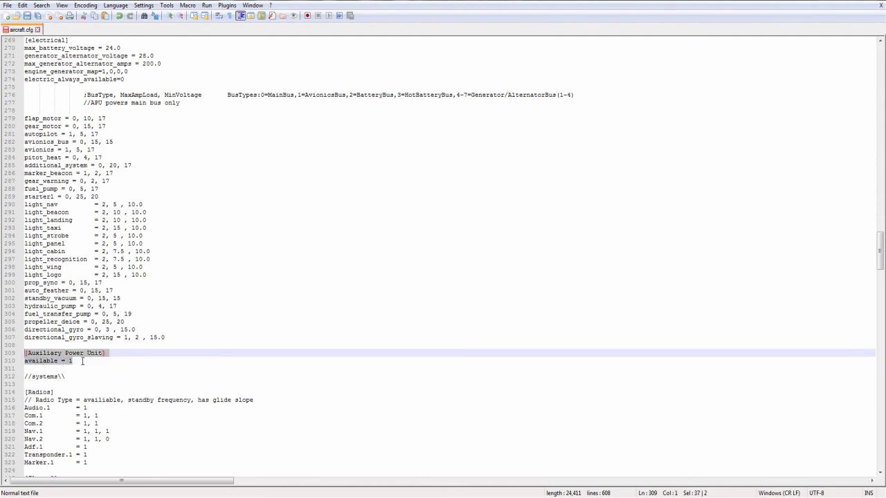
pyautogui.click(82, 360)
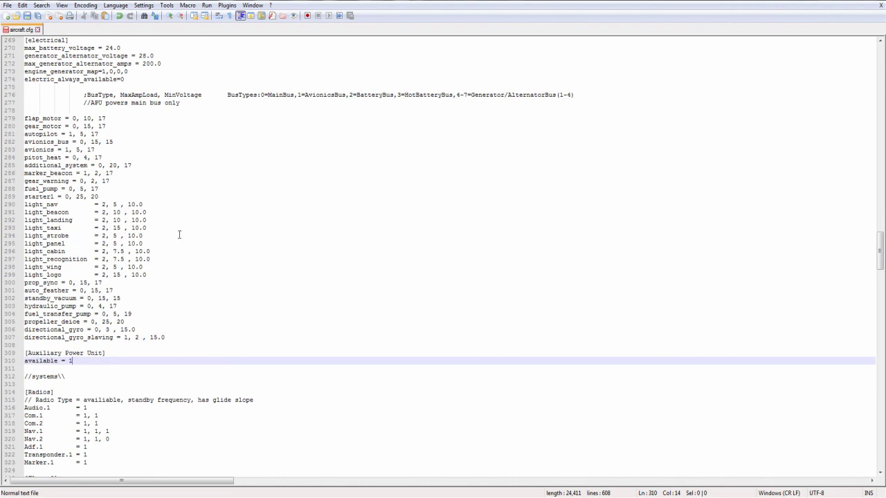
pyautogui.scroll(2, 140, 270)
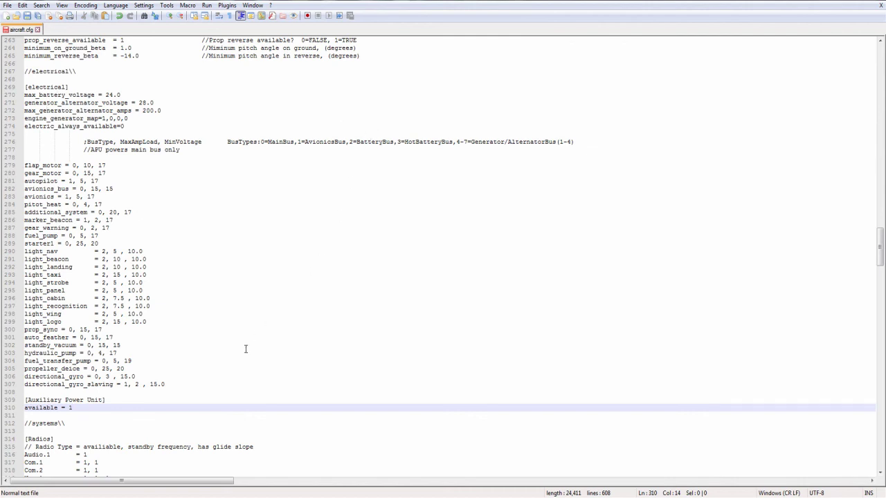
pyautogui.moveTo(170, 385); pyautogui.dragTo(21, 166)
pyautogui.click(245, 273)
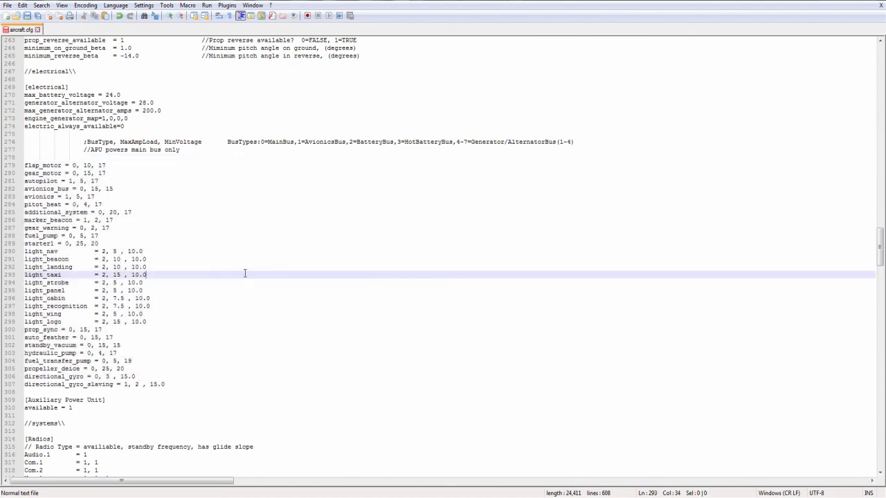